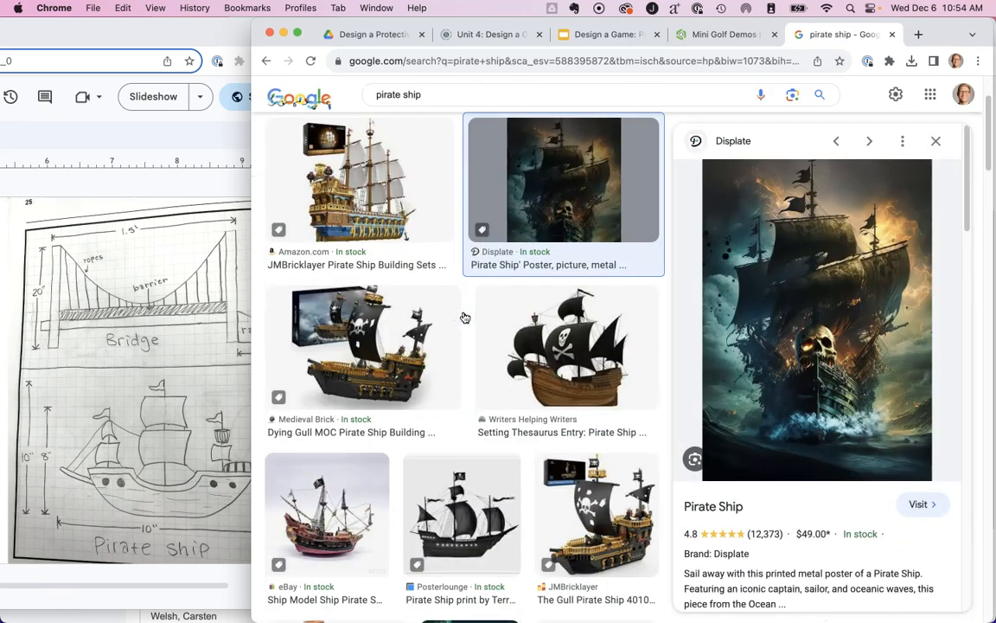
Preview several pirate ship pictures in the image results to compare their style and viewing angle.
{"action": "key", "text": "Escape"}
{"action": "left_click", "coordinate": [517, 404]}
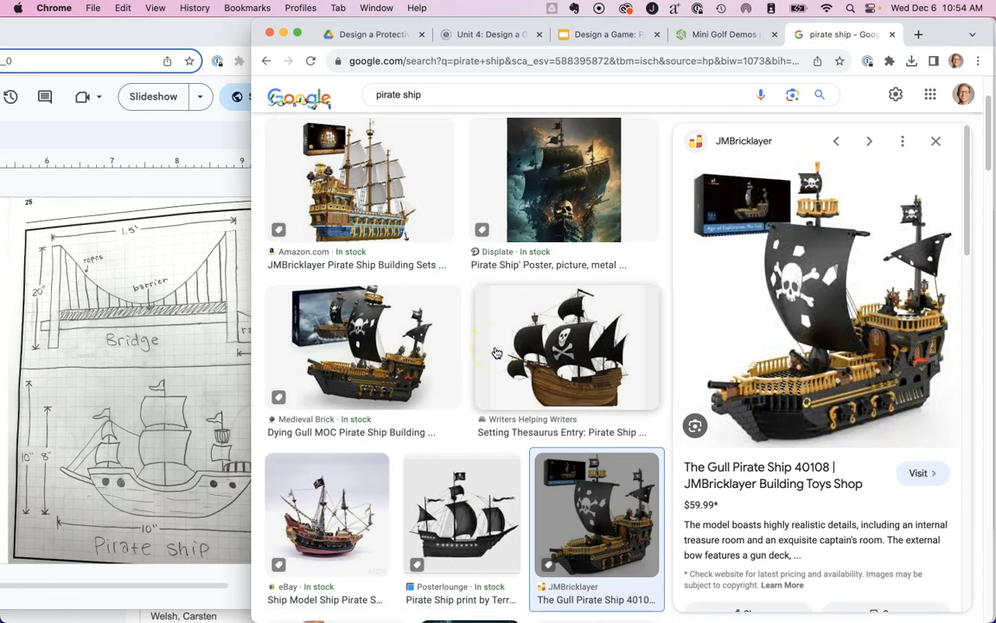
{"action": "key", "text": "Escape"}
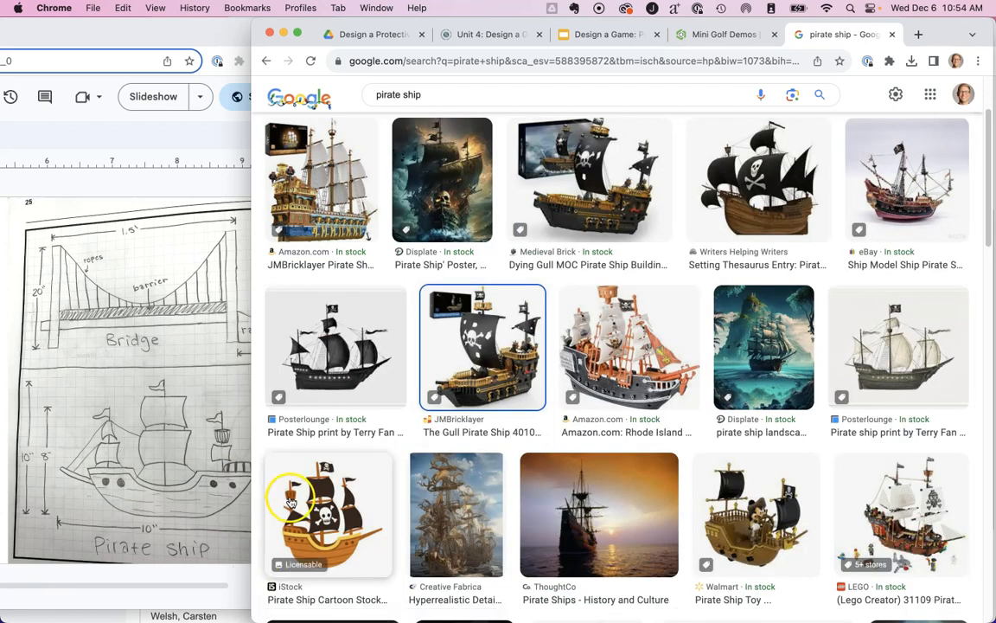
{"action": "left_click", "coordinate": [915, 363]}
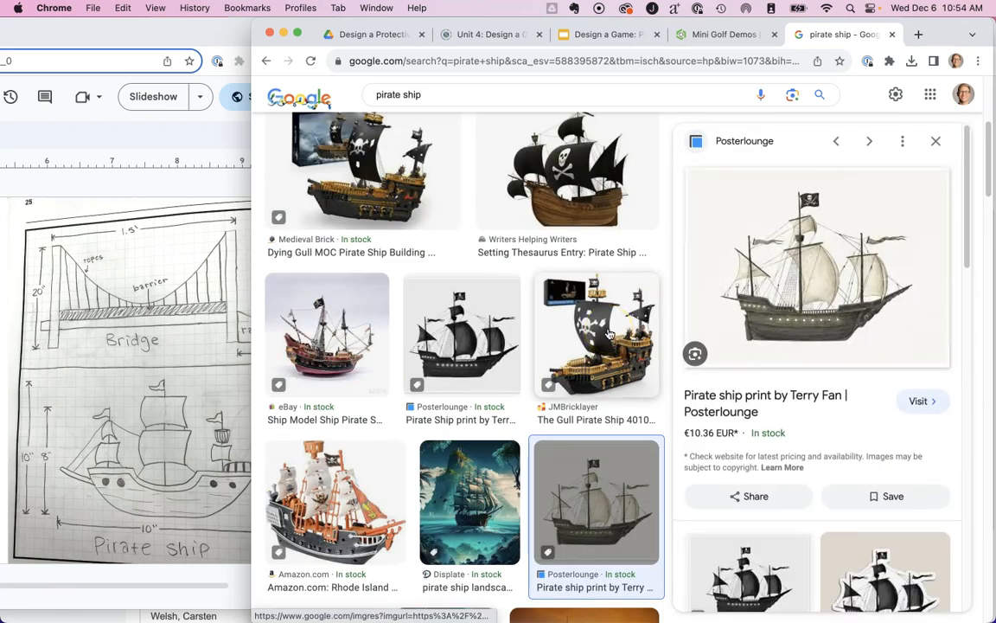
{"action": "key", "text": "Escape"}
{"action": "scroll", "coordinate": [678, 382], "scroll_direction": "up", "scroll_amount": 5}
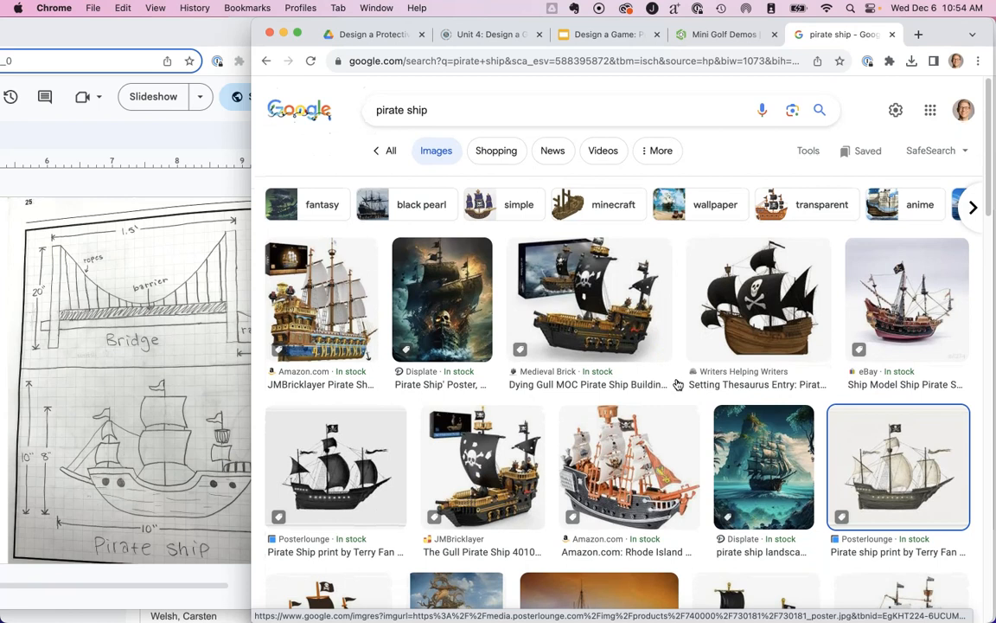
{"action": "left_click", "coordinate": [543, 432]}
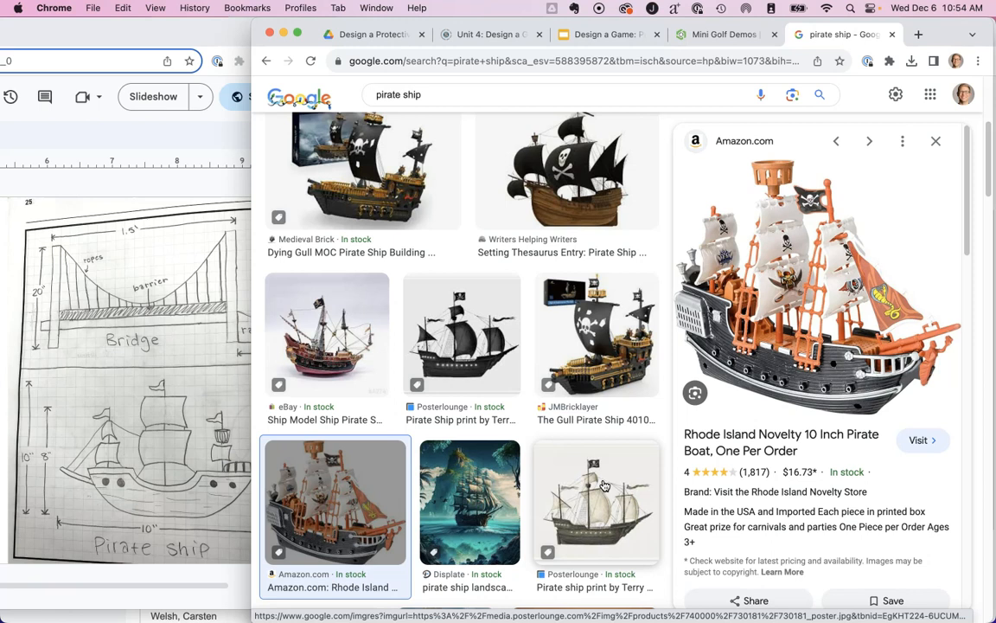
{"action": "scroll", "coordinate": [562, 484], "scroll_direction": "up", "scroll_amount": 3}
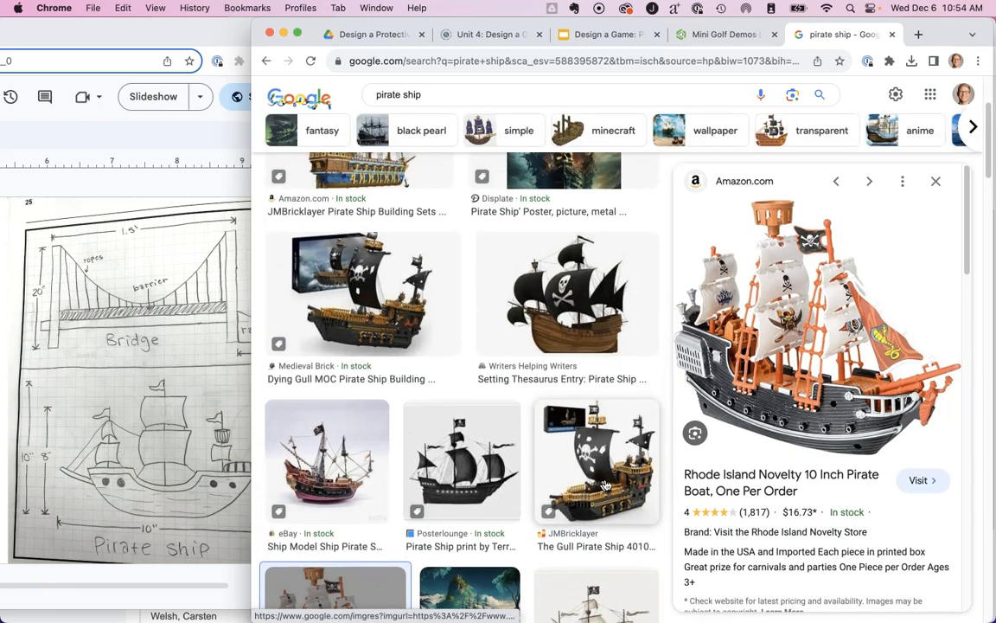
{"action": "left_click", "coordinate": [934, 185]}
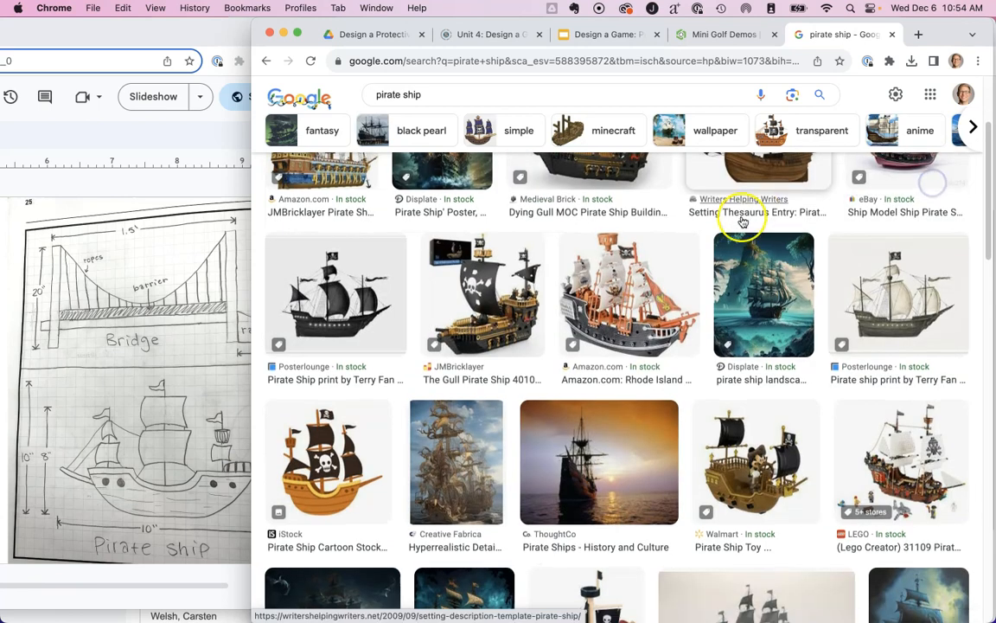
{"action": "scroll", "coordinate": [743, 220], "scroll_direction": "up", "scroll_amount": 2}
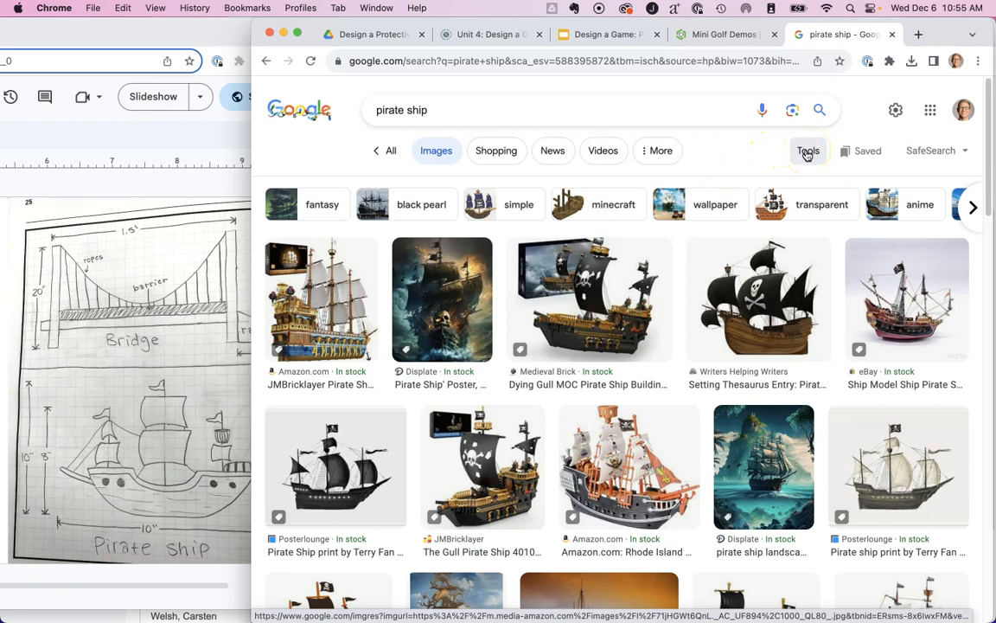
Filter the pirate ship image results by the Clip Art type and look over them.
{"action": "left_click", "coordinate": [806, 152]}
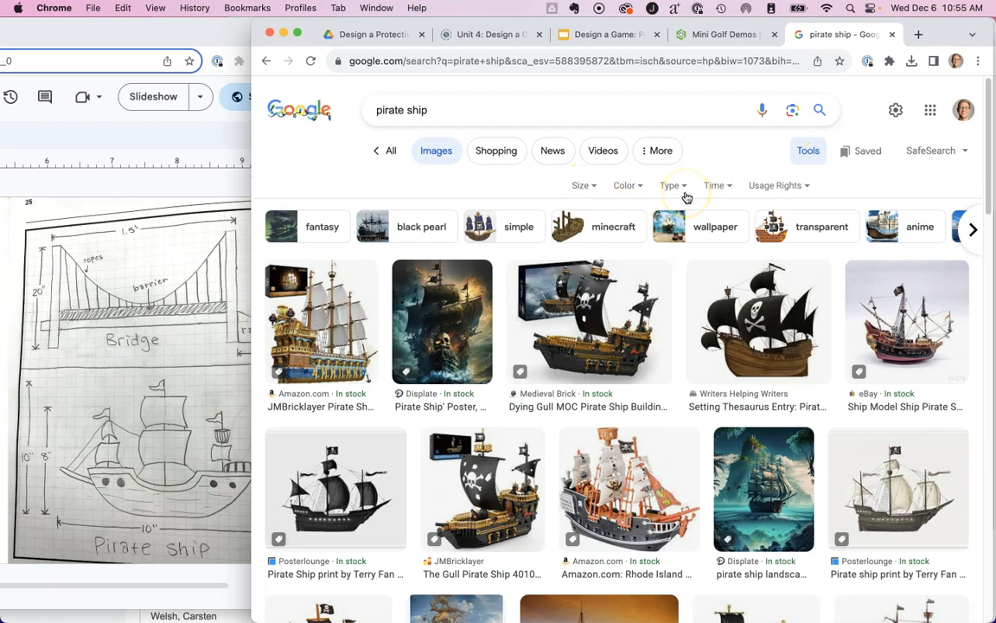
{"action": "left_click", "coordinate": [673, 185]}
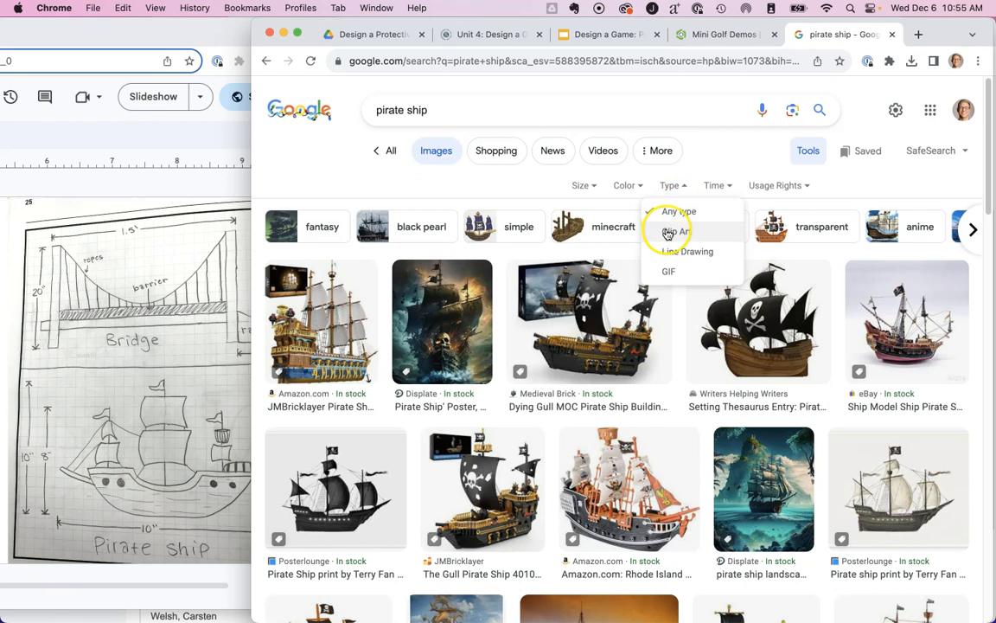
{"action": "left_click", "coordinate": [669, 233]}
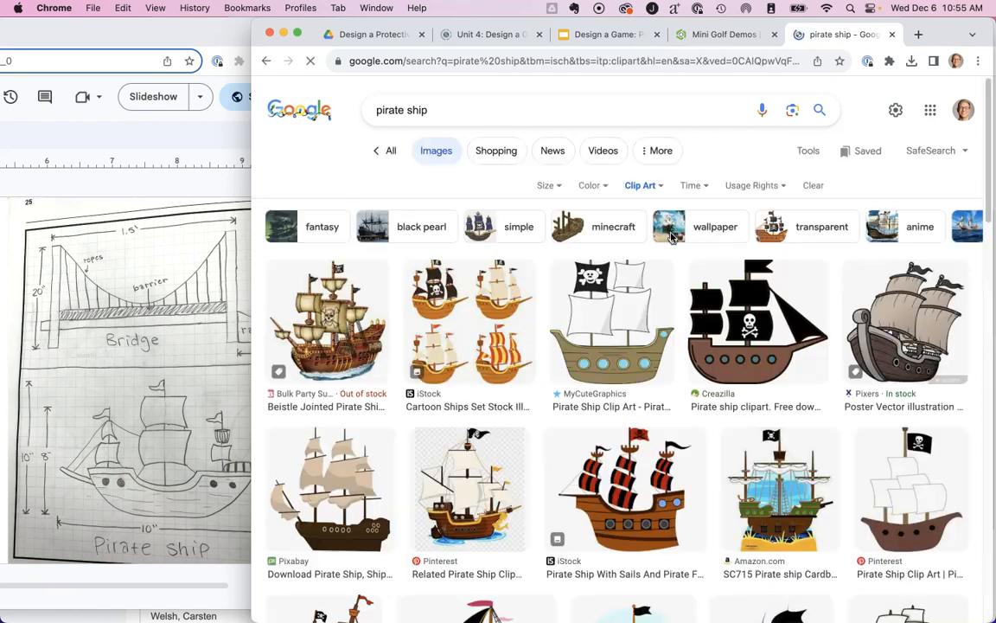
{"action": "scroll", "coordinate": [645, 315], "scroll_direction": "down", "scroll_amount": 1}
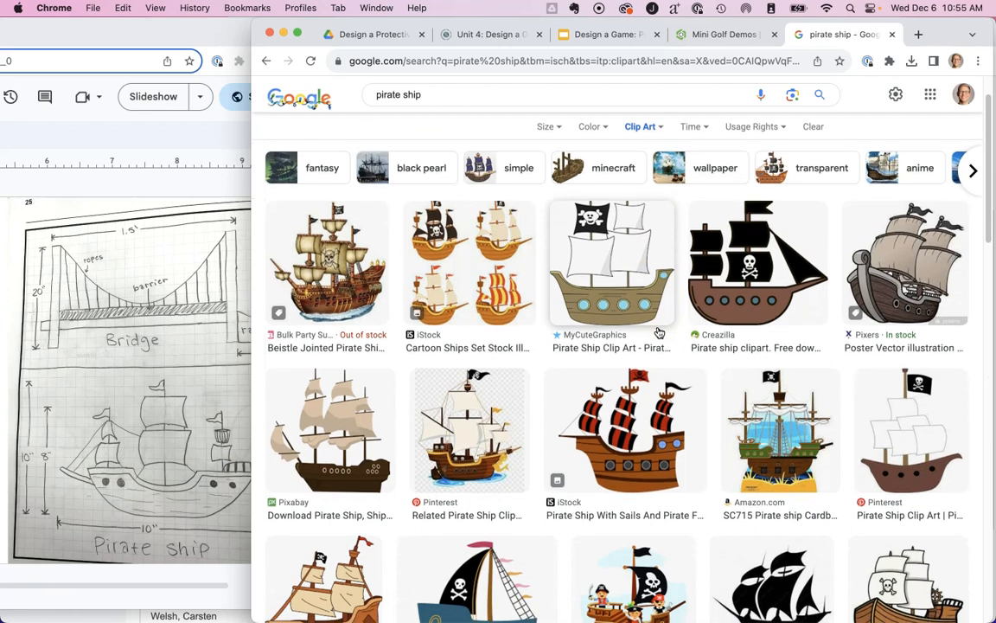
Switch the image type filter to Line Drawing and browse the pirate ship drawings.
{"action": "left_click", "coordinate": [644, 127]}
{"action": "left_click", "coordinate": [637, 193]}
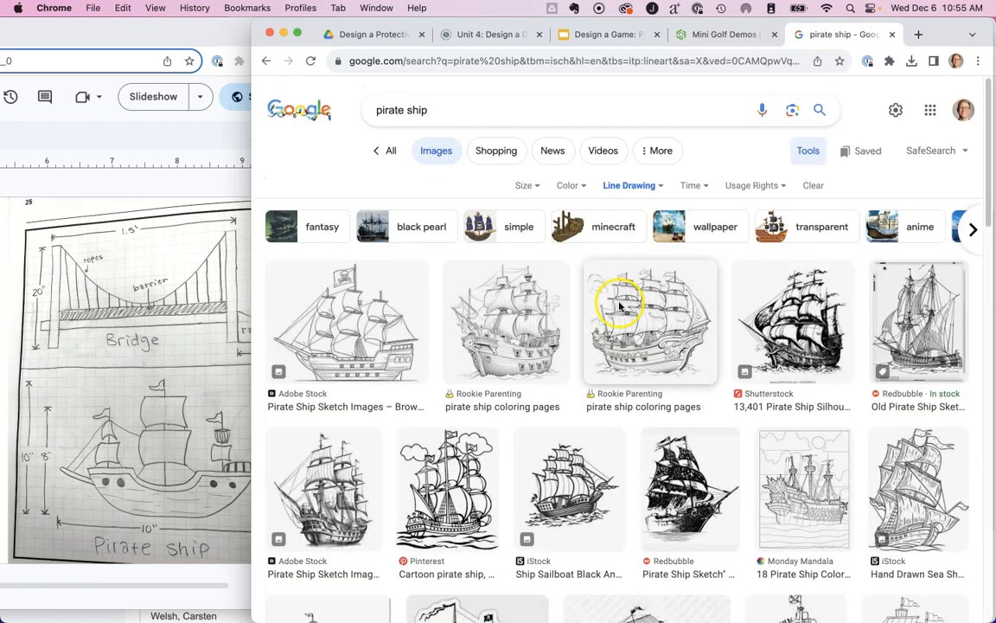
{"action": "scroll", "coordinate": [354, 337], "scroll_direction": "down", "scroll_amount": 5}
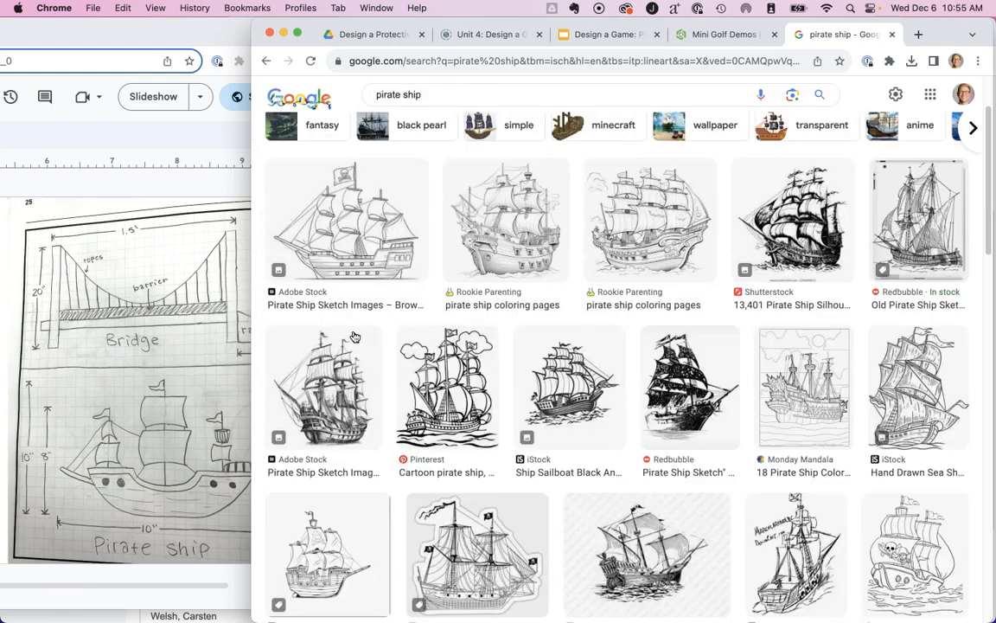
{"action": "scroll", "coordinate": [354, 337], "scroll_direction": "up", "scroll_amount": 5}
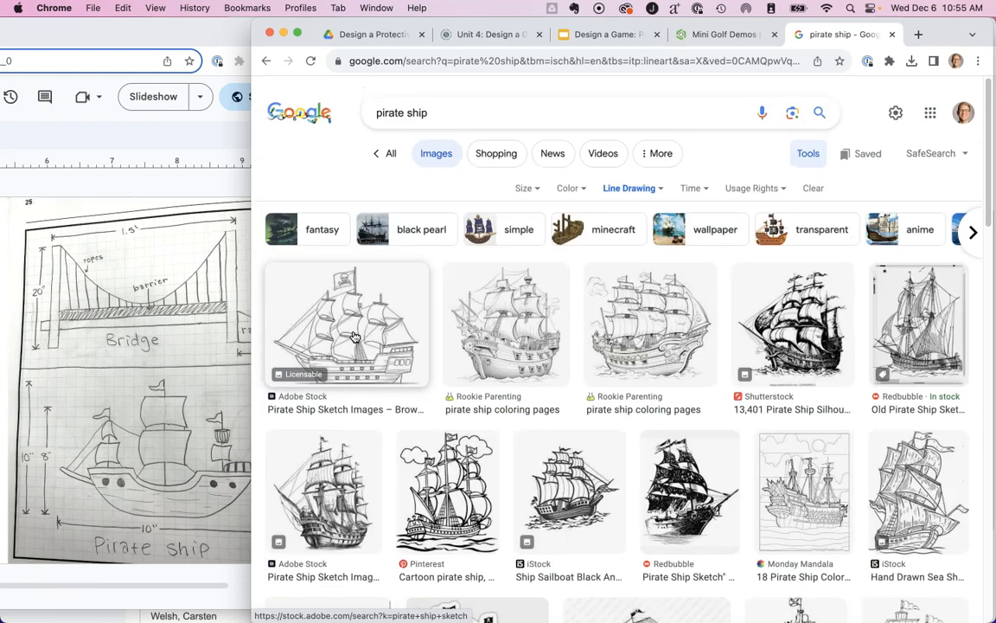
{"action": "scroll", "coordinate": [500, 405], "scroll_direction": "down", "scroll_amount": 2}
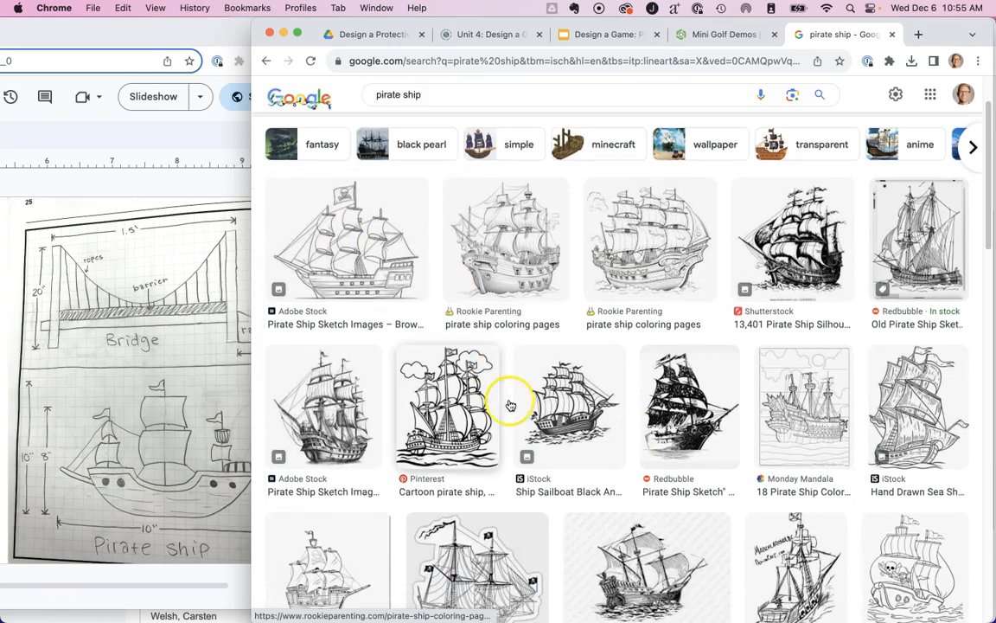
{"action": "scroll", "coordinate": [698, 423], "scroll_direction": "up", "scroll_amount": 2}
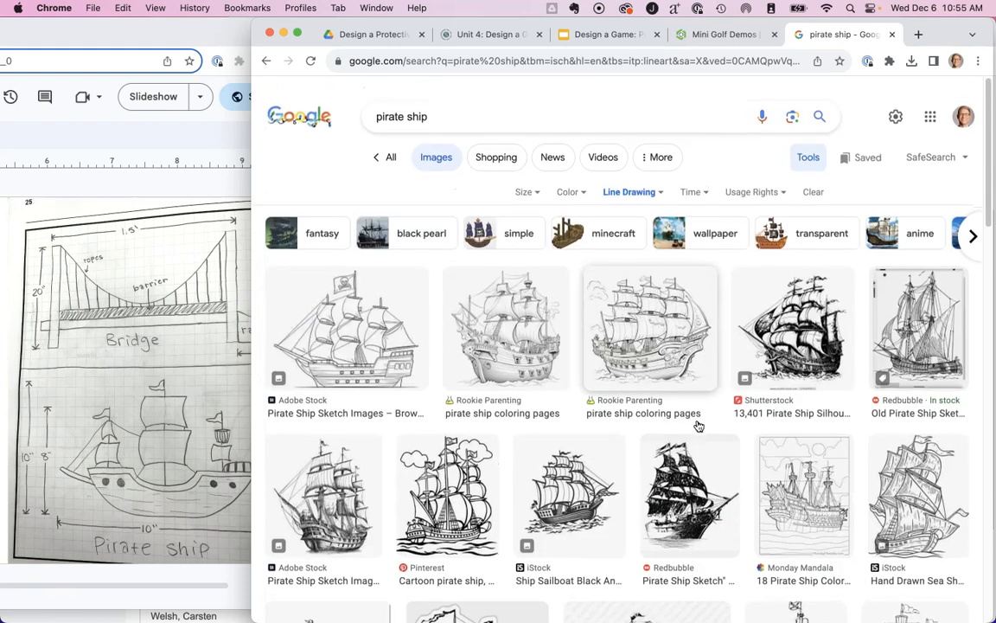
Set the image type filter to Clip Art and open the iStock page of the pirate ship with red and black striped sails.
{"action": "left_click", "coordinate": [624, 184]}
{"action": "left_click", "coordinate": [631, 233]}
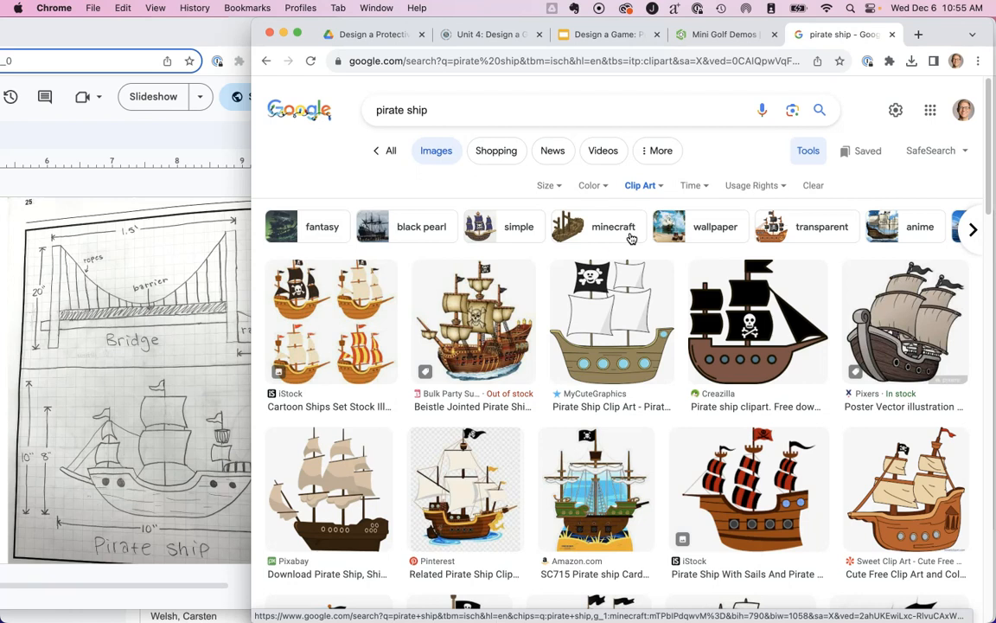
{"action": "left_click", "coordinate": [752, 480]}
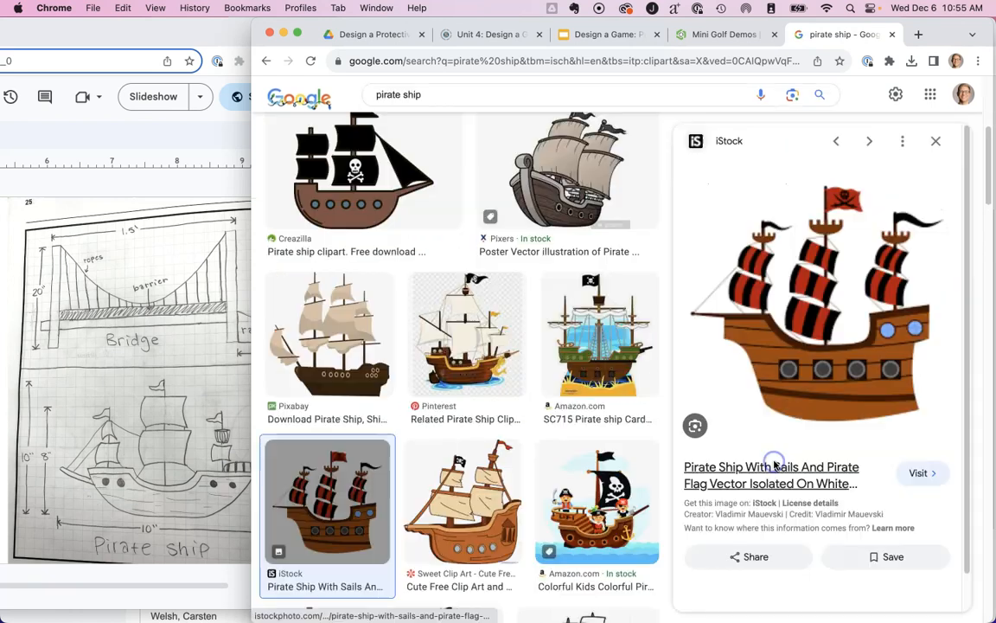
{"action": "scroll", "coordinate": [701, 186], "scroll_direction": "up", "scroll_amount": 2}
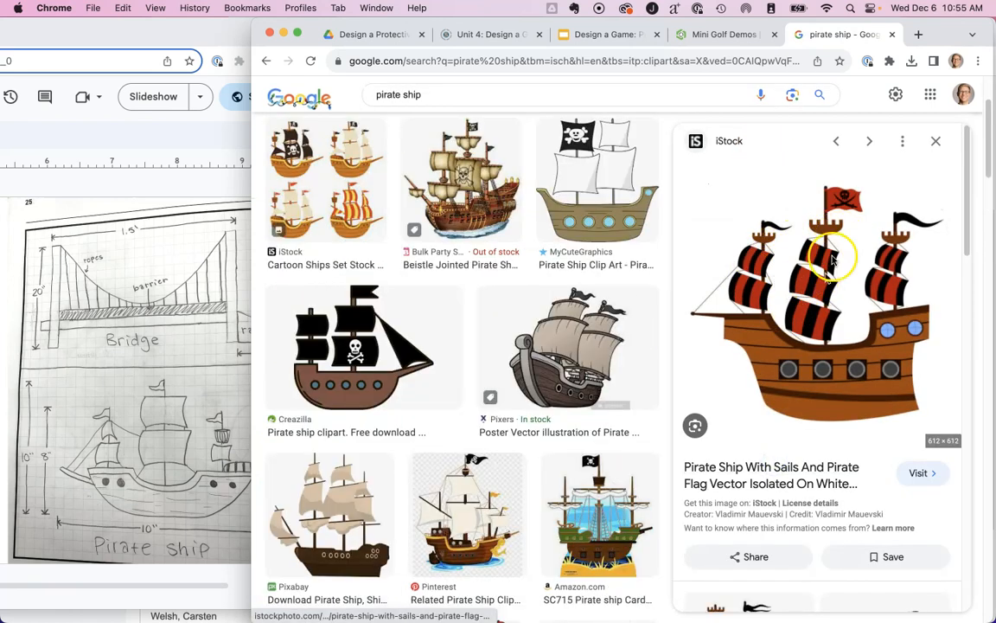
{"action": "left_click", "coordinate": [829, 325]}
{"action": "scroll", "coordinate": [827, 328], "scroll_direction": "down", "scroll_amount": 2}
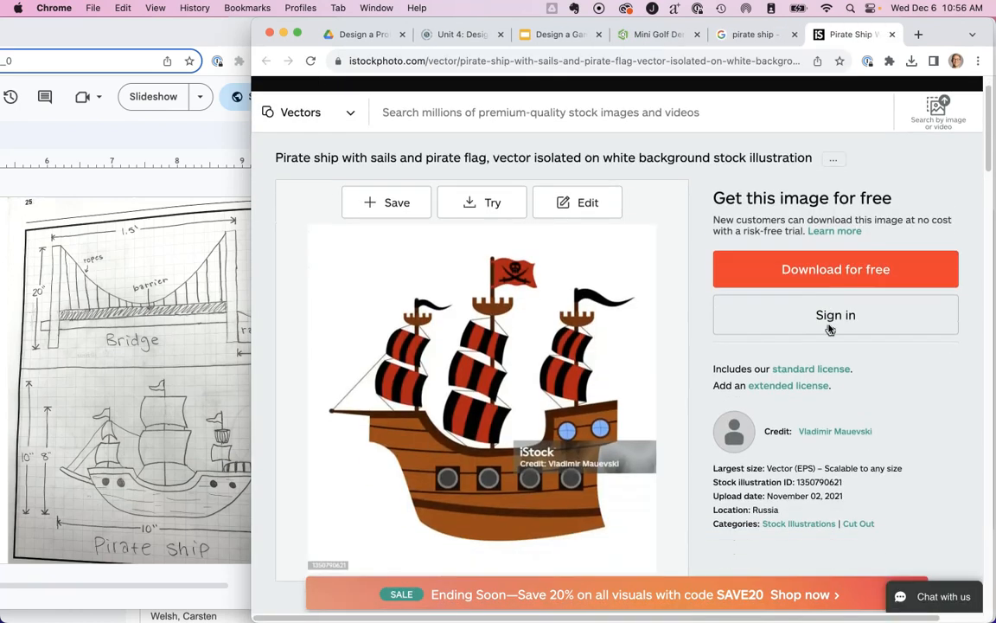
{"action": "scroll", "coordinate": [826, 324], "scroll_direction": "up", "scroll_amount": 1}
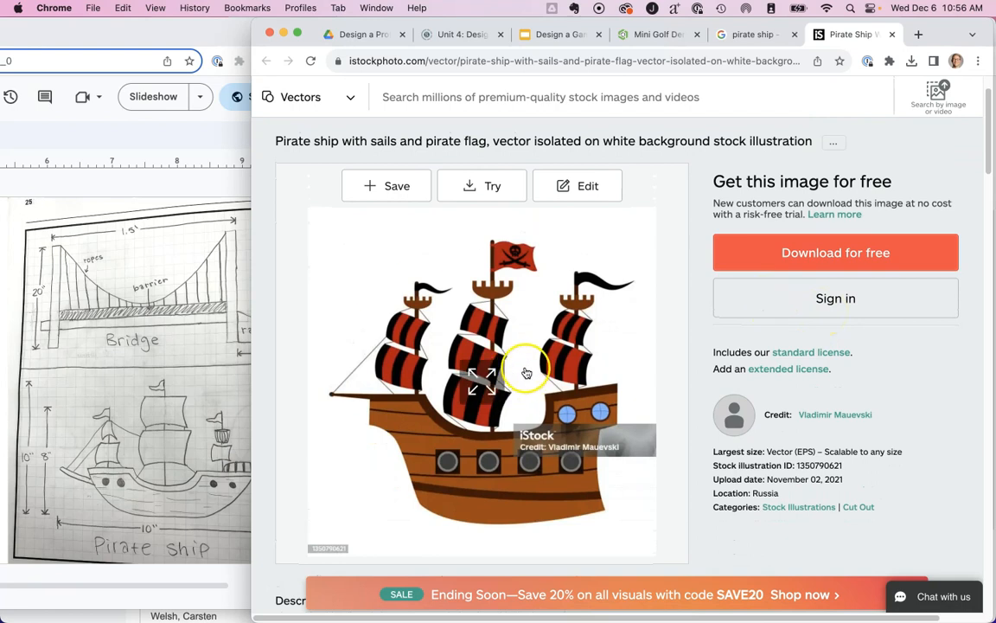
{"action": "right_click", "coordinate": [502, 304]}
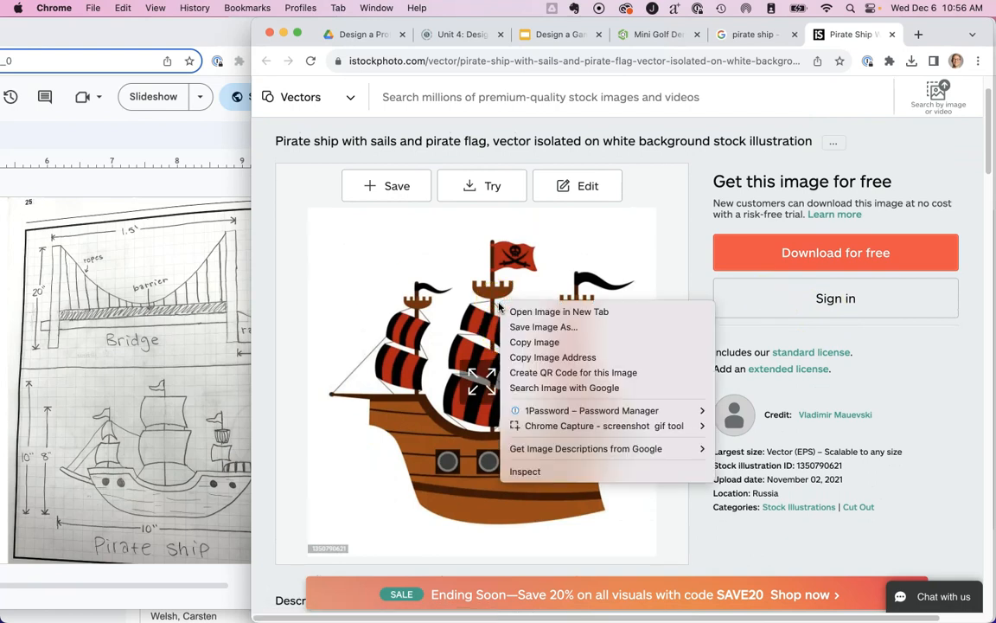
{"action": "left_click", "coordinate": [523, 327]}
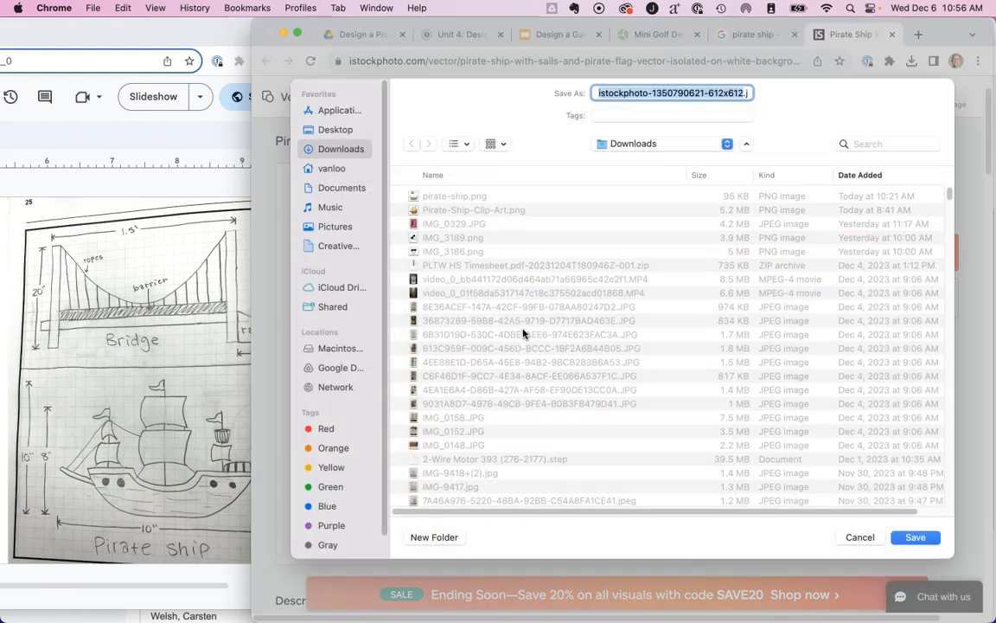
{"action": "left_click", "coordinate": [596, 208]}
{"action": "type", "text": "jpg"}
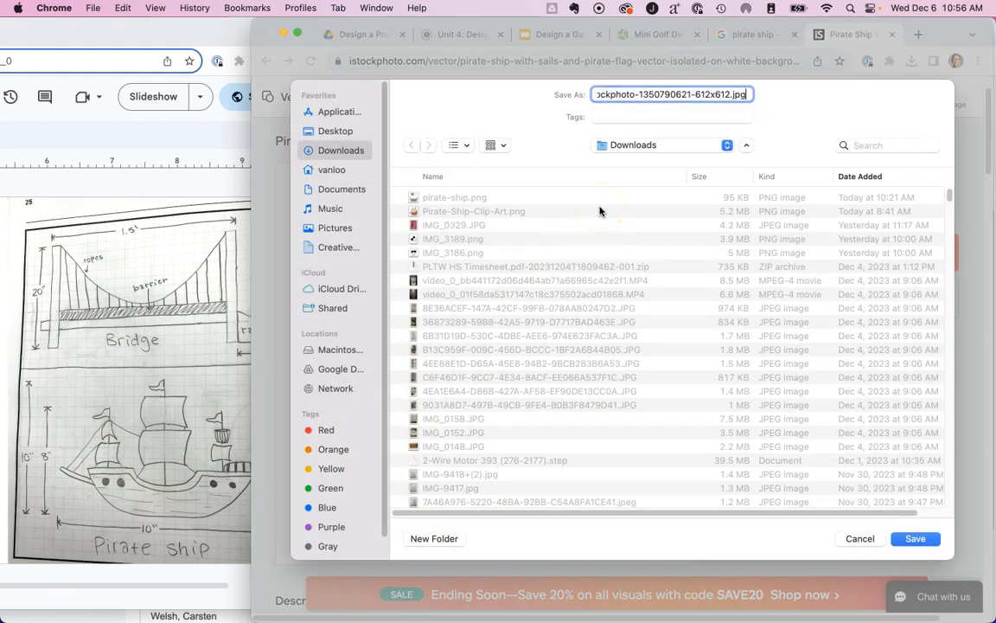
{"action": "left_click", "coordinate": [915, 539]}
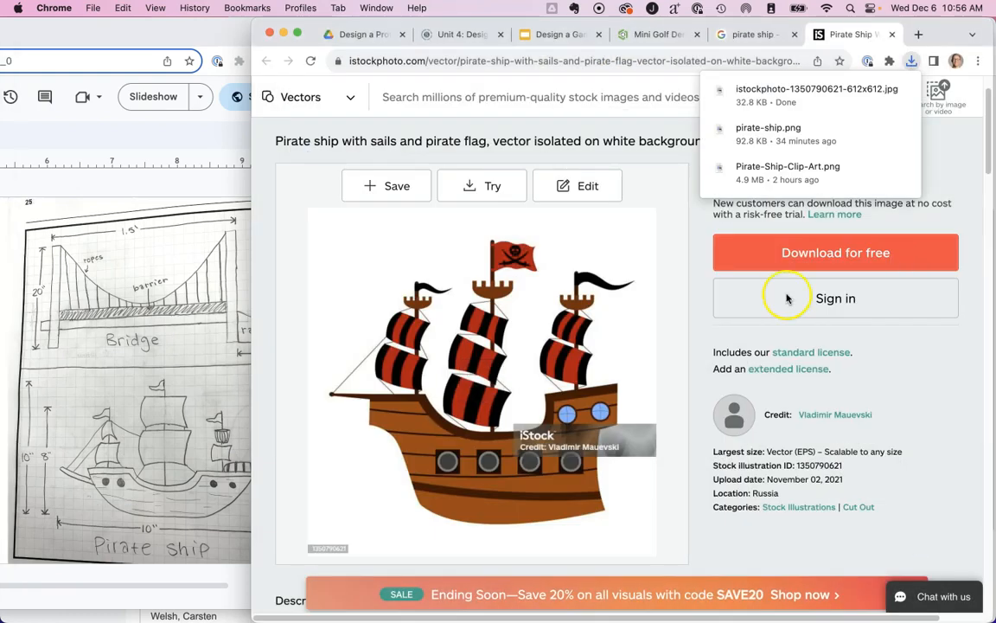
{"action": "left_click", "coordinate": [860, 344]}
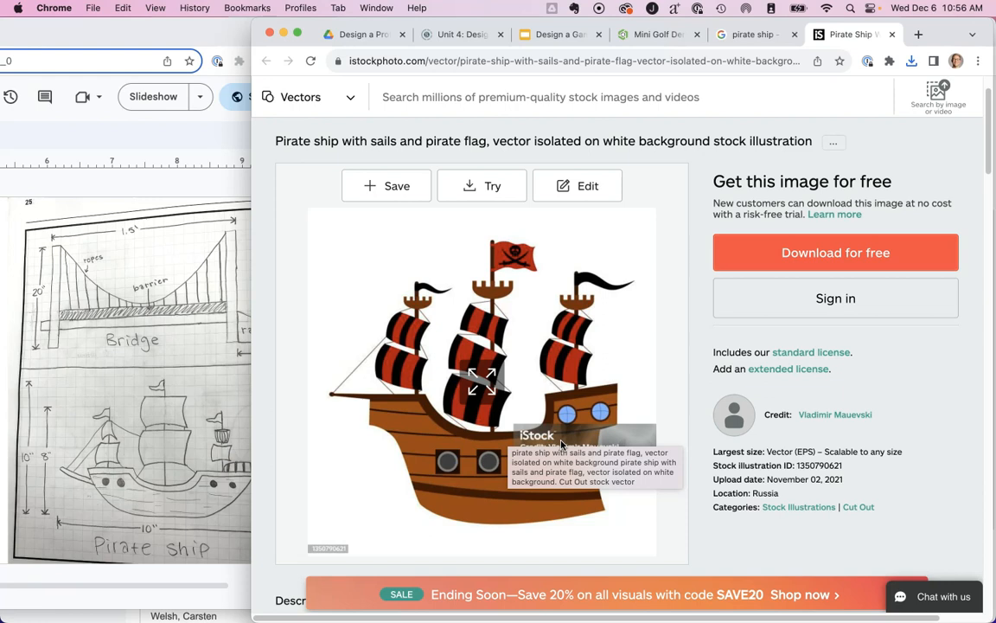
Close the iStock and image search tabs, review the hand-drawn hole layout in the design slides, and return to the Mini Golf Demos model in Onshape.
{"action": "left_click", "coordinate": [892, 35]}
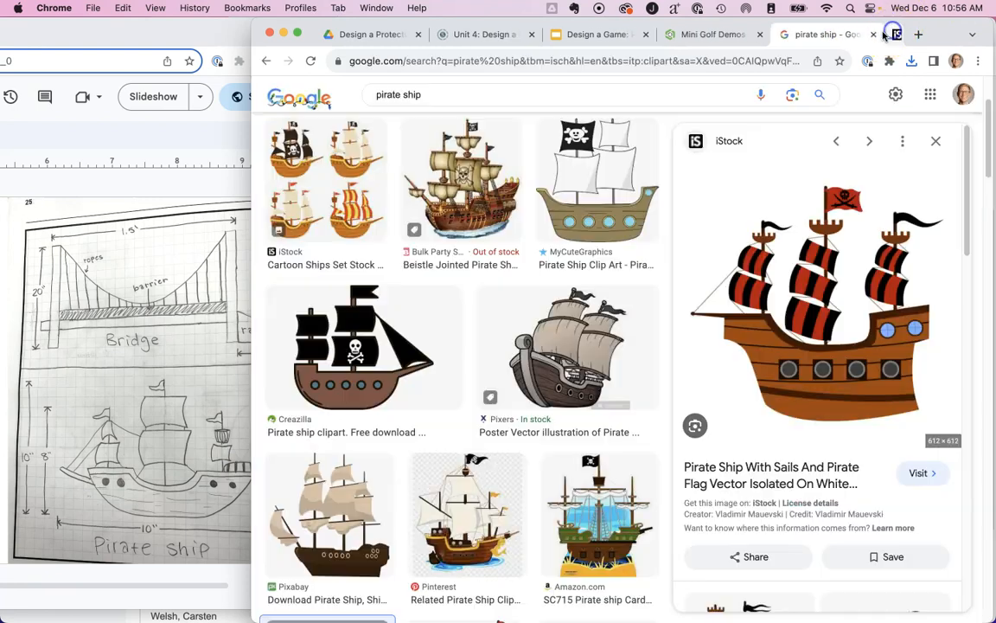
{"action": "left_click", "coordinate": [894, 35]}
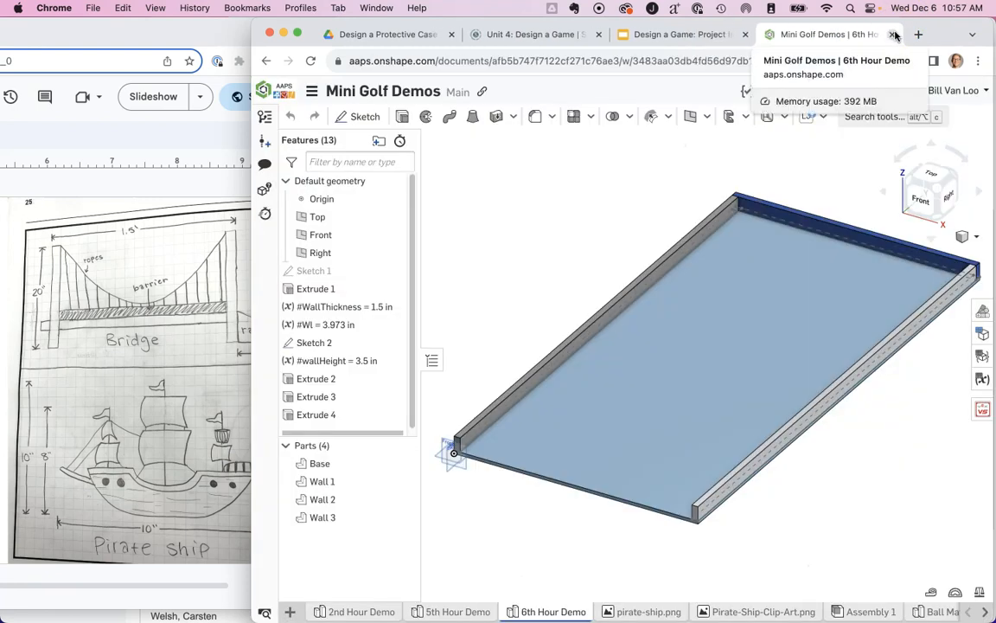
{"action": "left_click", "coordinate": [143, 230]}
{"action": "left_click_drag", "start_coordinate": [237, 33], "coordinate": [704, 10]}
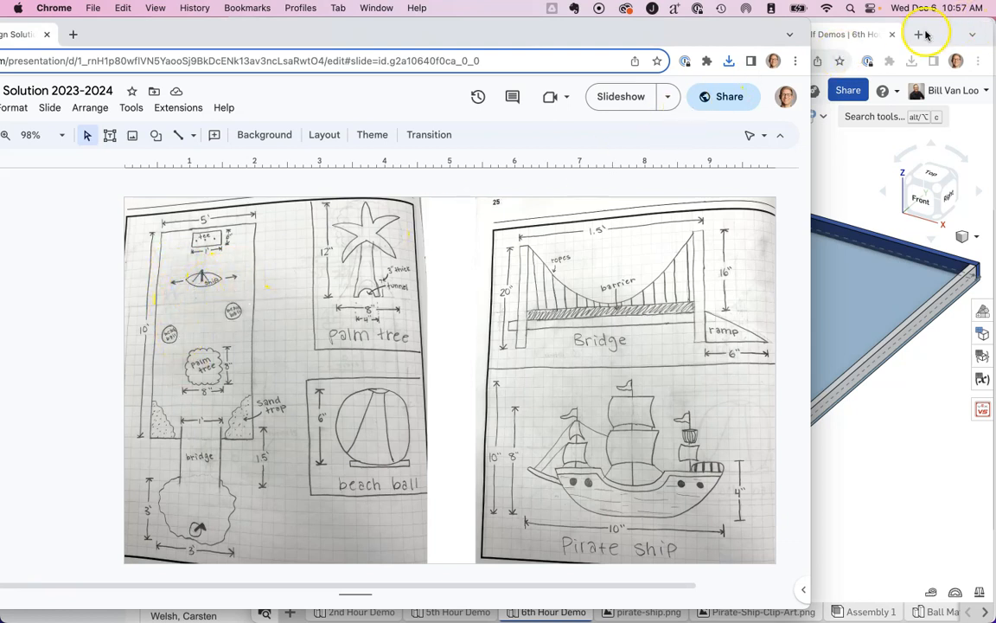
{"action": "left_click", "coordinate": [873, 35]}
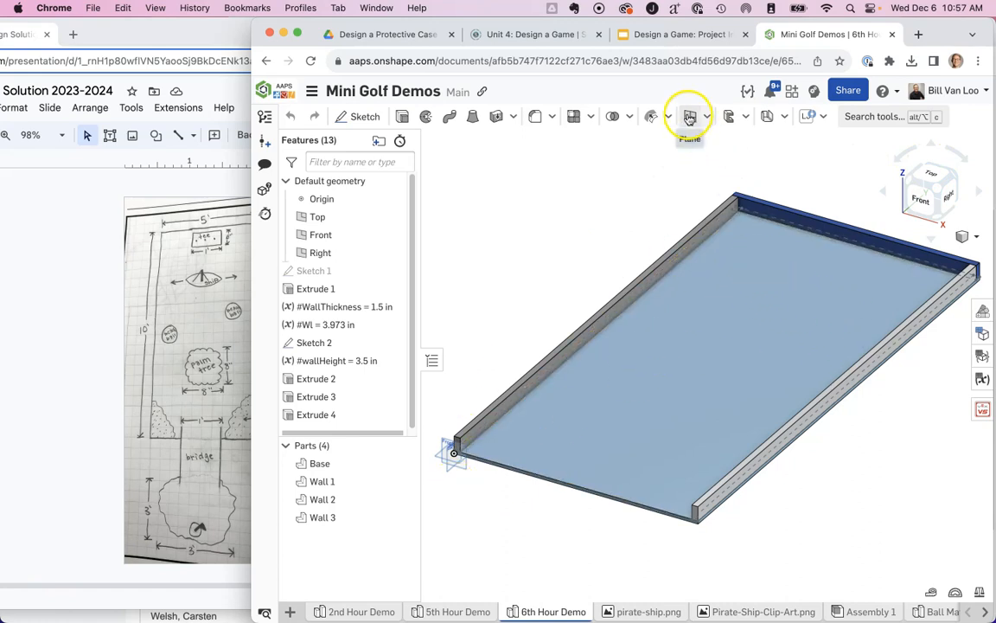
Create a plane offset 91.5 in from the Front plane, toward the far end of the course.
{"action": "left_click", "coordinate": [691, 116]}
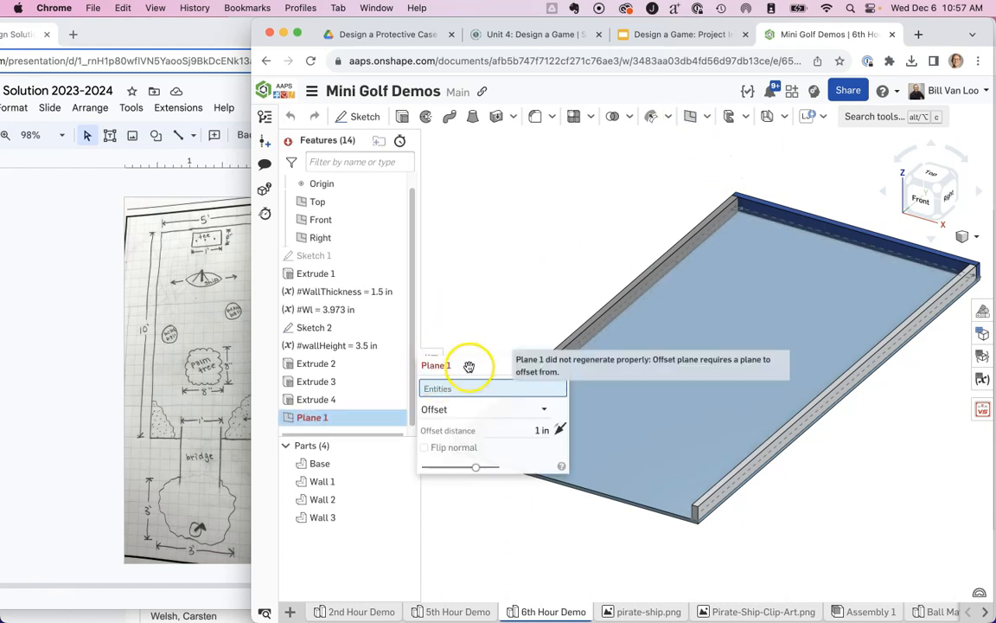
{"action": "left_click_drag", "start_coordinate": [437, 363], "coordinate": [429, 172]}
{"action": "scroll", "coordinate": [440, 474], "scroll_direction": "up", "scroll_amount": 3}
{"action": "scroll", "coordinate": [439, 474], "scroll_direction": "up", "scroll_amount": 5}
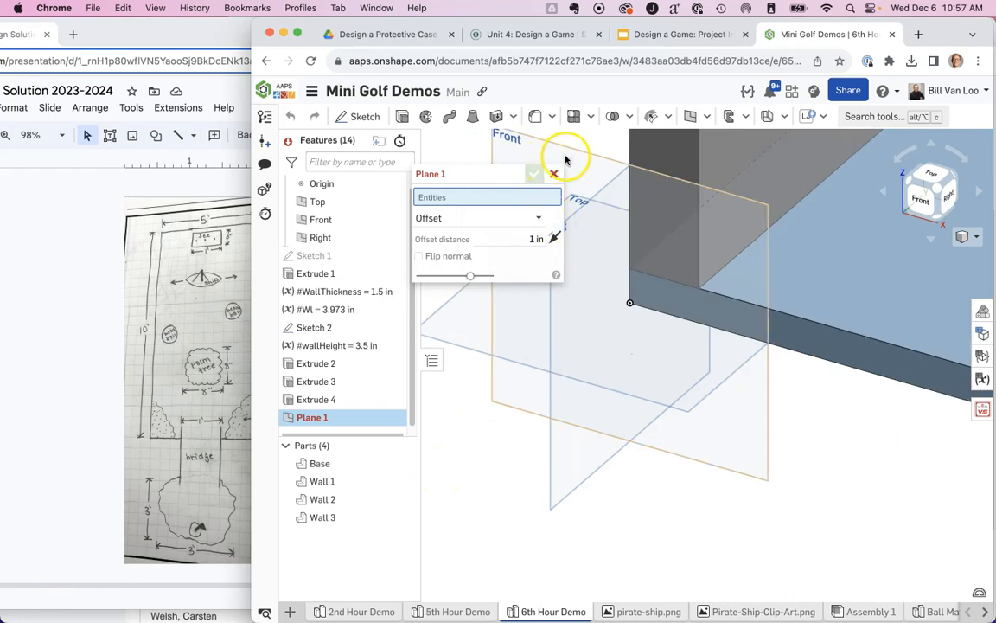
{"action": "left_click", "coordinate": [566, 159]}
{"action": "scroll", "coordinate": [821, 433], "scroll_direction": "down", "scroll_amount": 5}
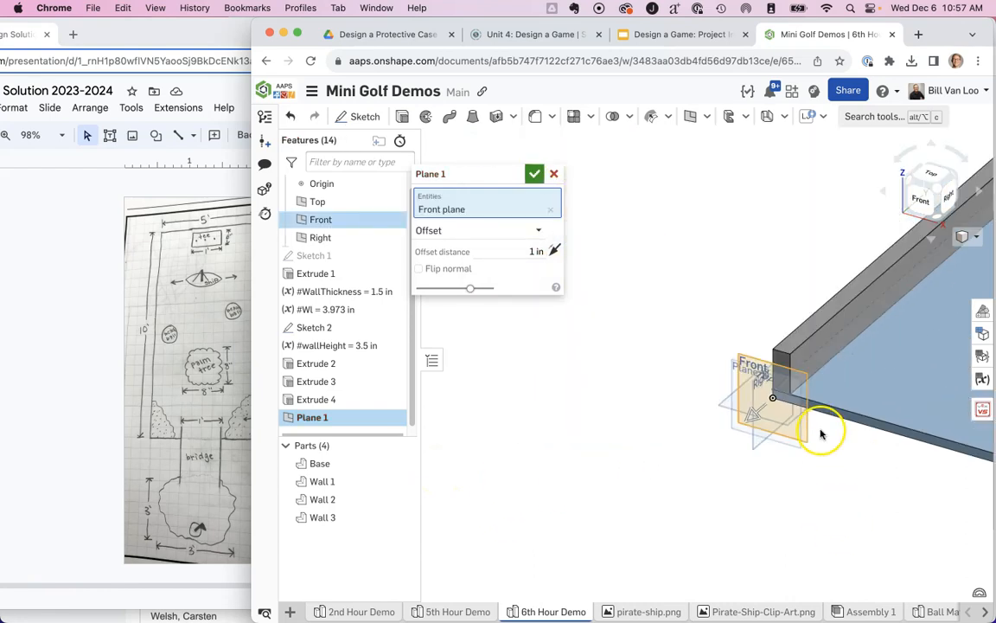
{"action": "middle_click_drag", "start_coordinate": [861, 495], "coordinate": [525, 541]}
{"action": "scroll", "coordinate": [524, 531], "scroll_direction": "down", "scroll_amount": 3}
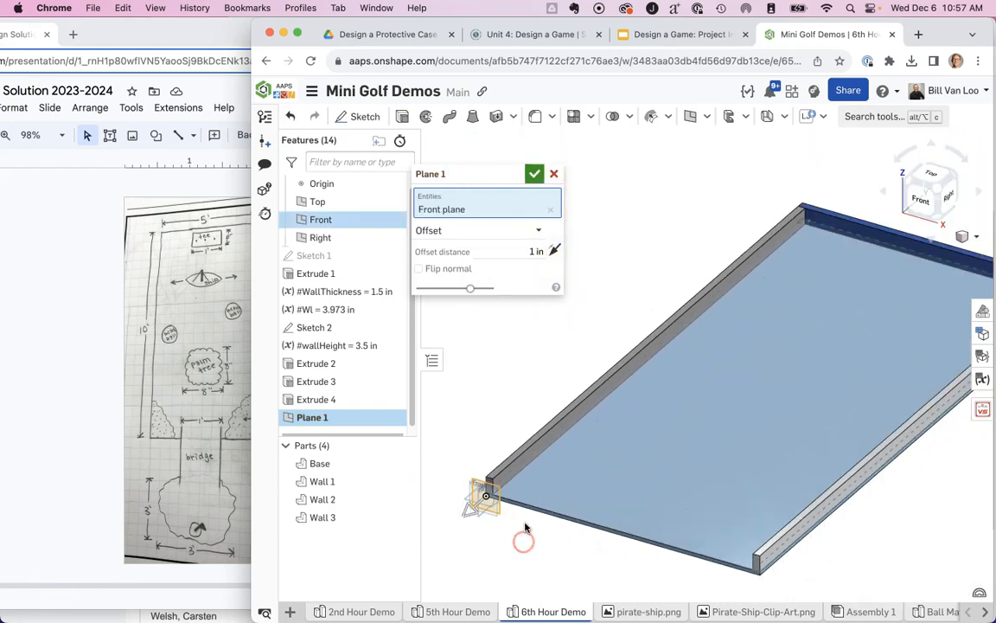
{"action": "left_click_drag", "start_coordinate": [516, 480], "coordinate": [664, 339]}
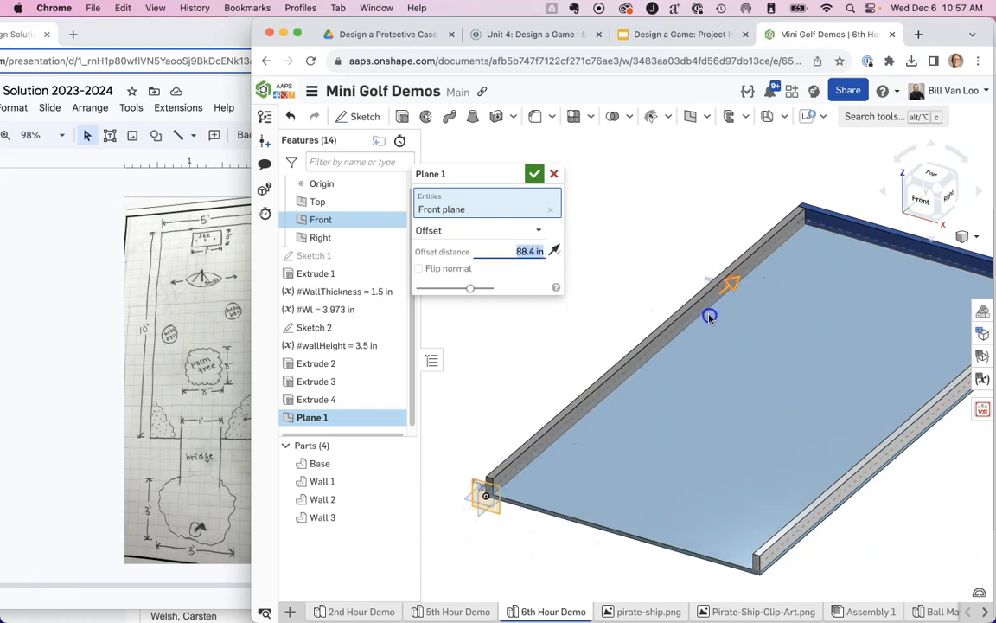
{"action": "left_click_drag", "start_coordinate": [718, 312], "coordinate": [719, 312]}
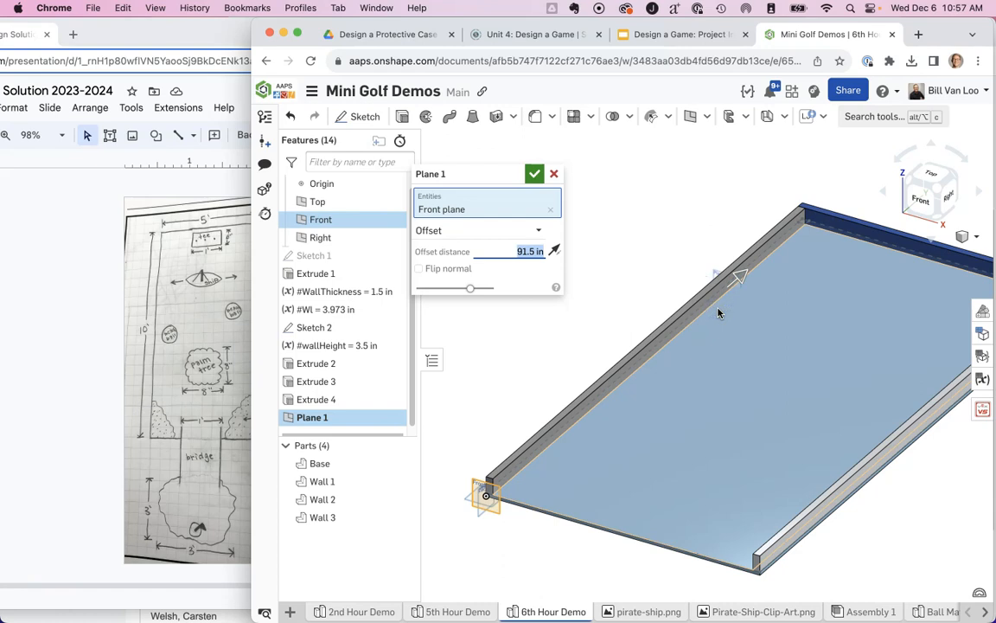
{"action": "left_click", "coordinate": [535, 174]}
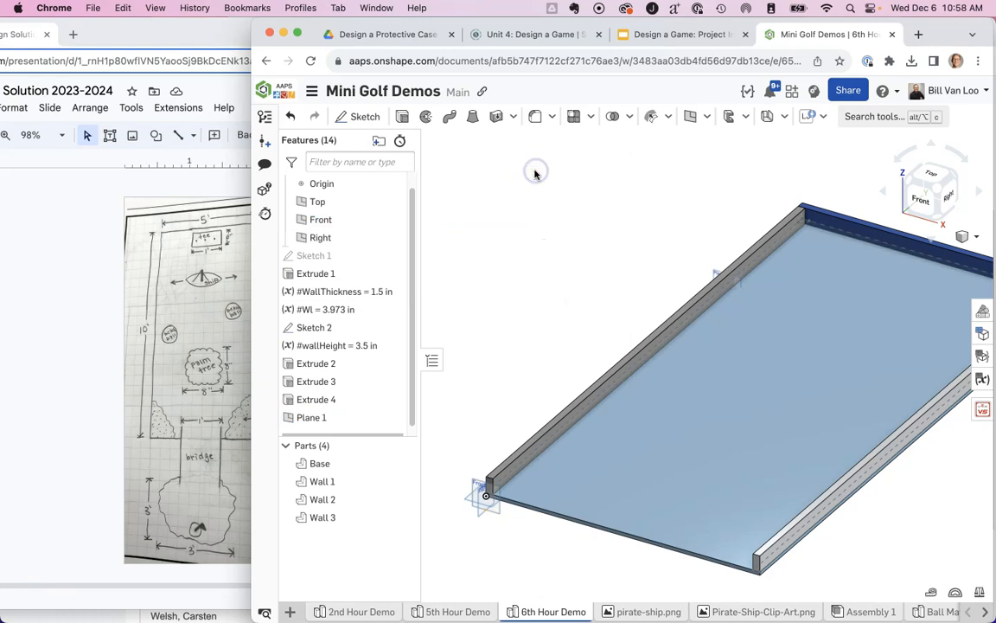
Start a sketch on Plane 1 and face it in the Front view.
{"action": "left_click", "coordinate": [362, 118]}
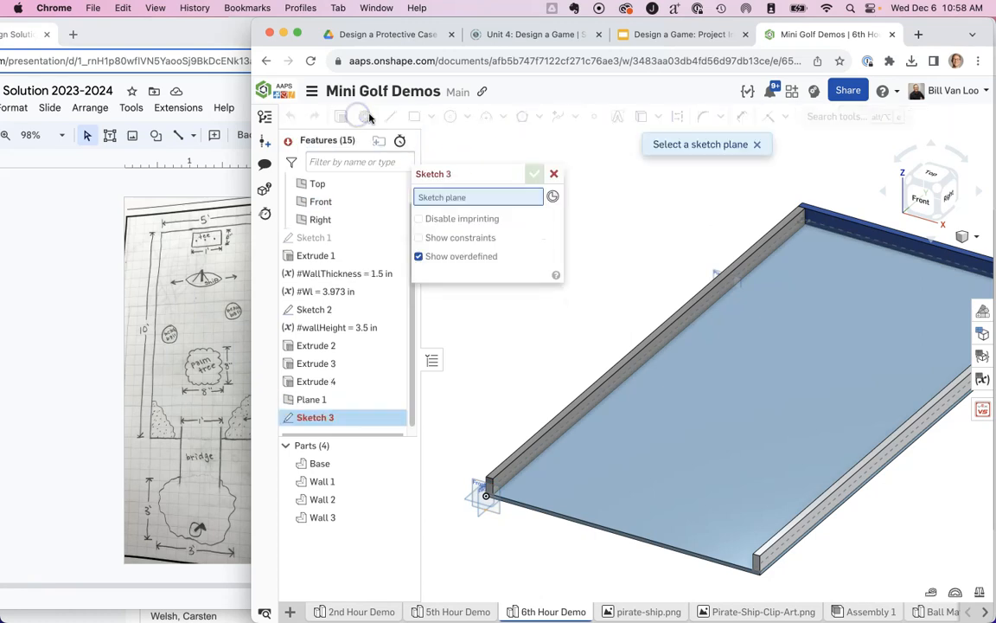
{"action": "left_click", "coordinate": [314, 400]}
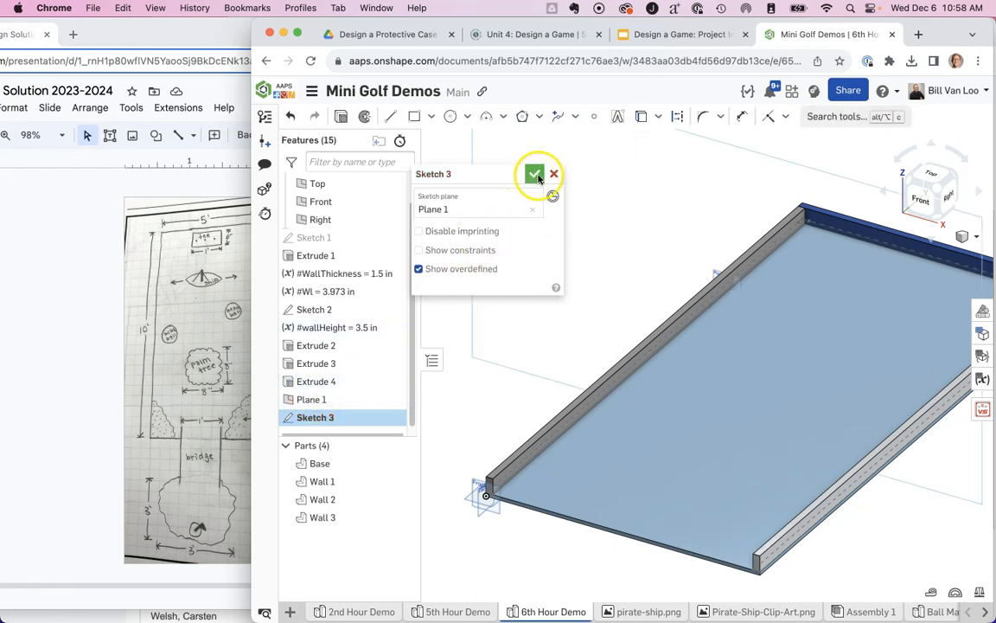
{"action": "left_click", "coordinate": [694, 229]}
{"action": "middle_click_drag", "start_coordinate": [694, 228], "coordinate": [631, 358]}
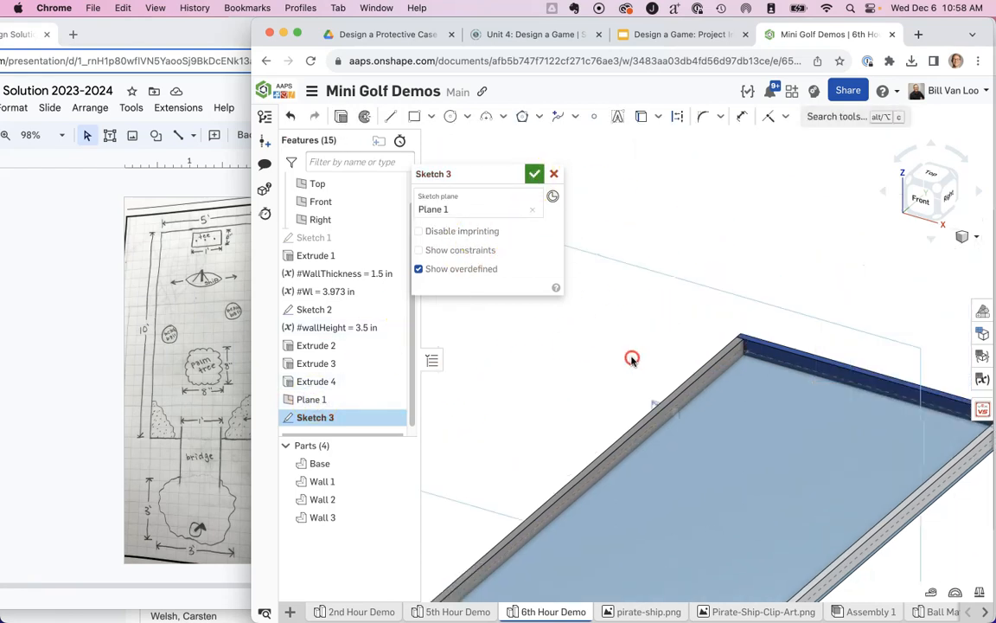
{"action": "left_click", "coordinate": [918, 203]}
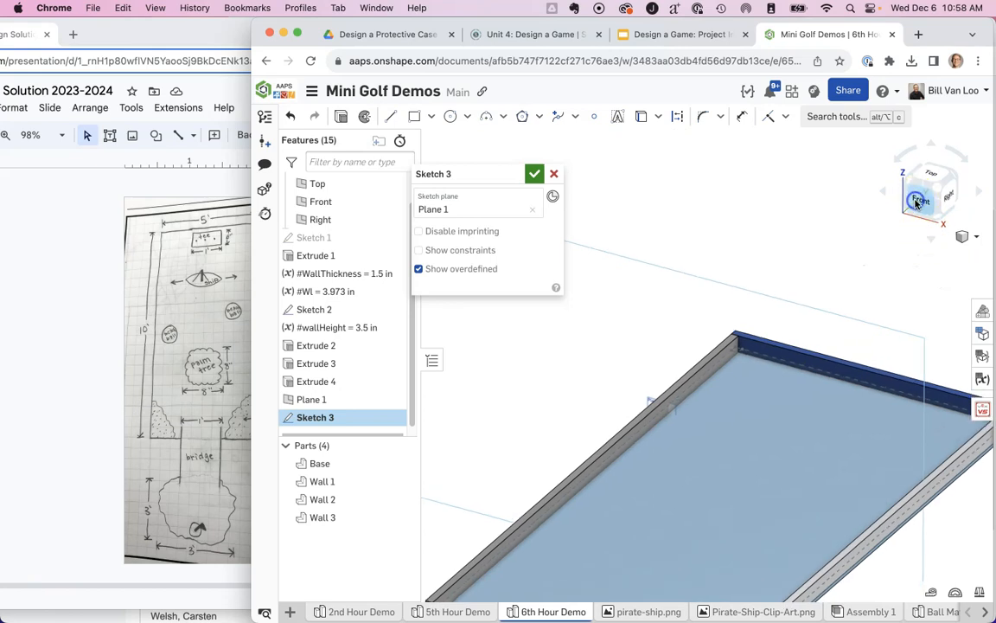
{"action": "middle_click_drag", "start_coordinate": [718, 244], "coordinate": [700, 386]}
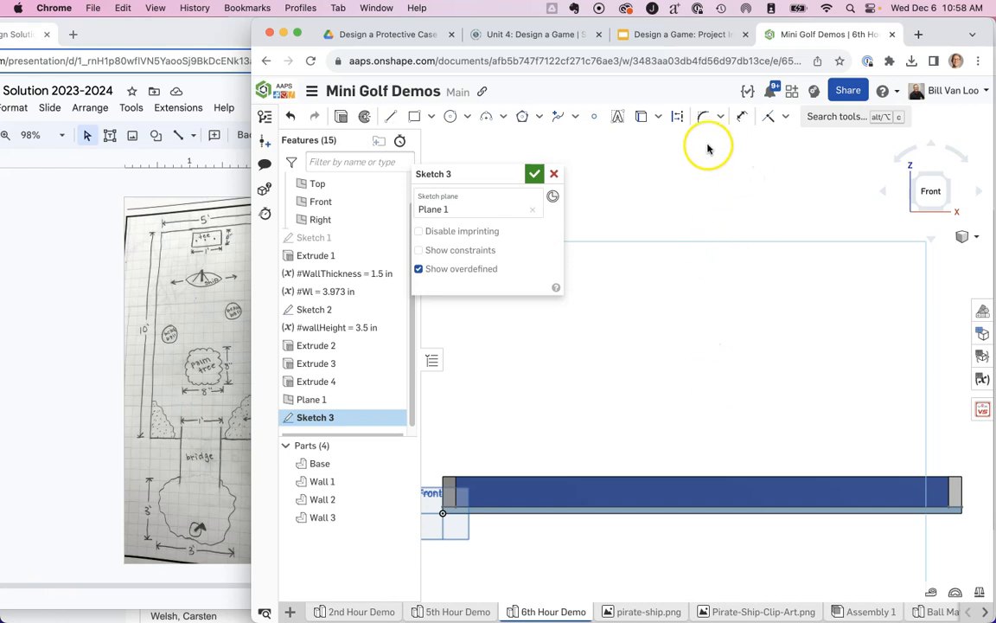
{"action": "left_click", "coordinate": [830, 118]}
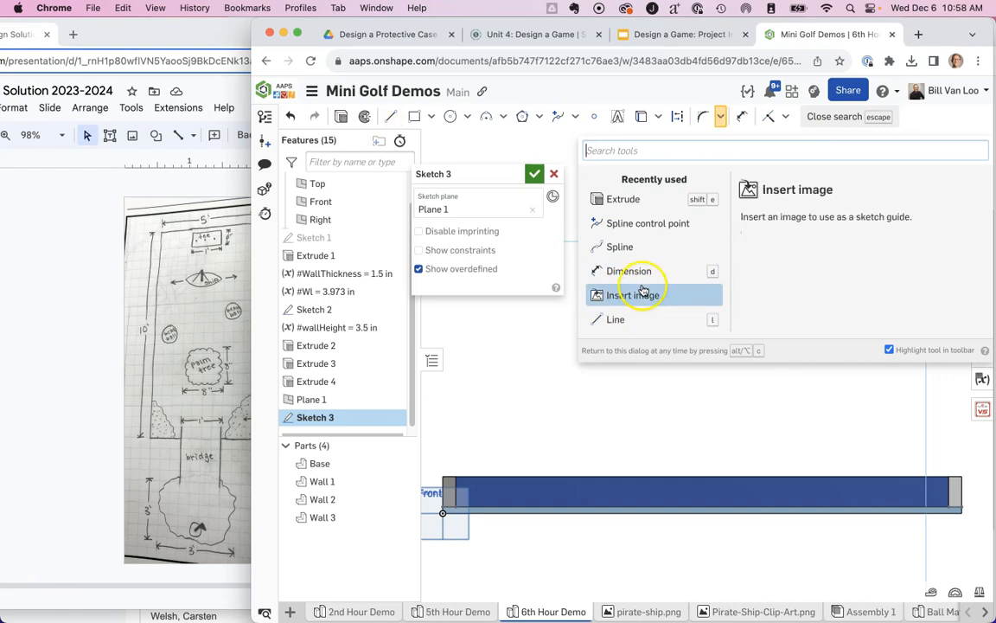
{"action": "left_click", "coordinate": [723, 117]}
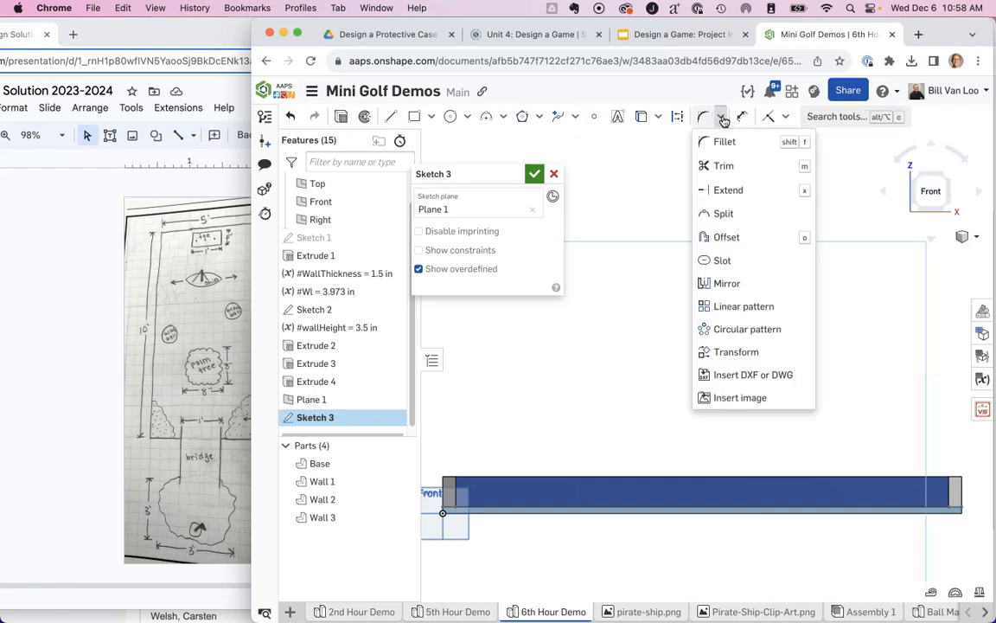
{"action": "left_click", "coordinate": [761, 400]}
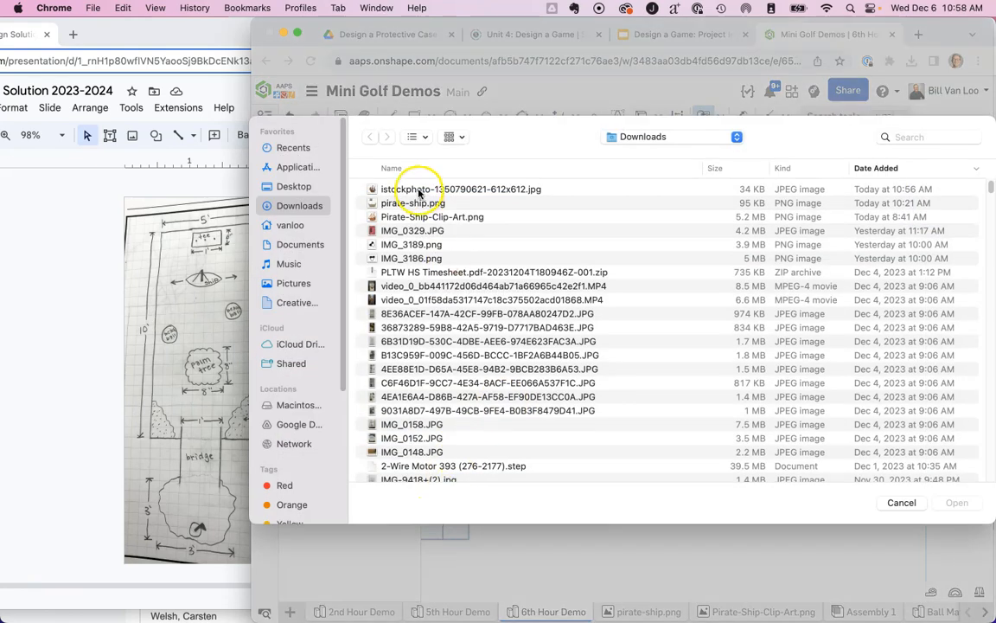
{"action": "left_click", "coordinate": [418, 190]}
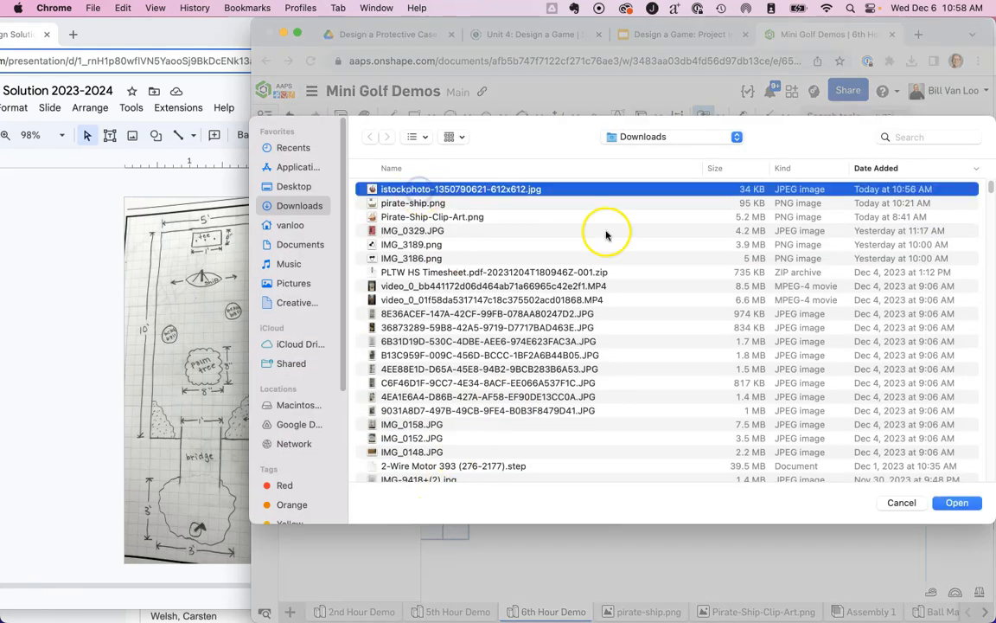
{"action": "left_click", "coordinate": [962, 503]}
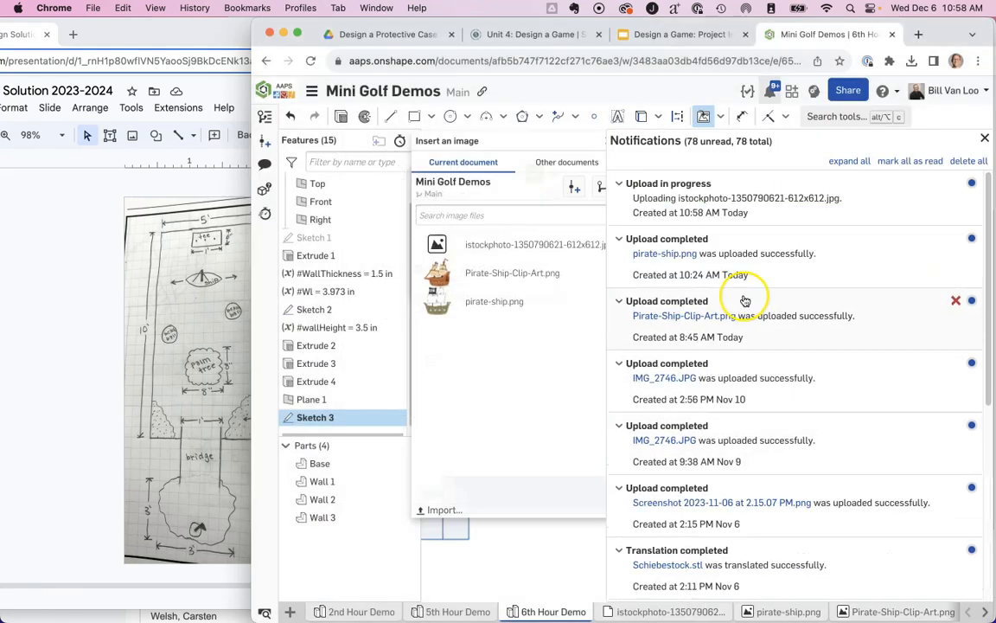
{"action": "left_click", "coordinate": [984, 140]}
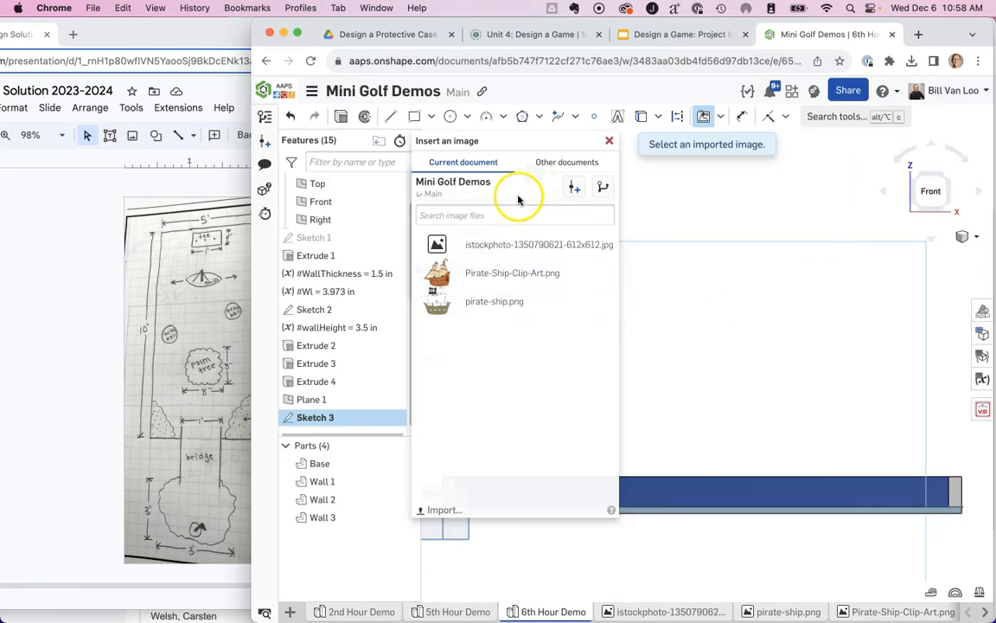
Try placing pirate-ship.png as a sketch image over the far wall, and undo the placement.
{"action": "left_click", "coordinate": [468, 301]}
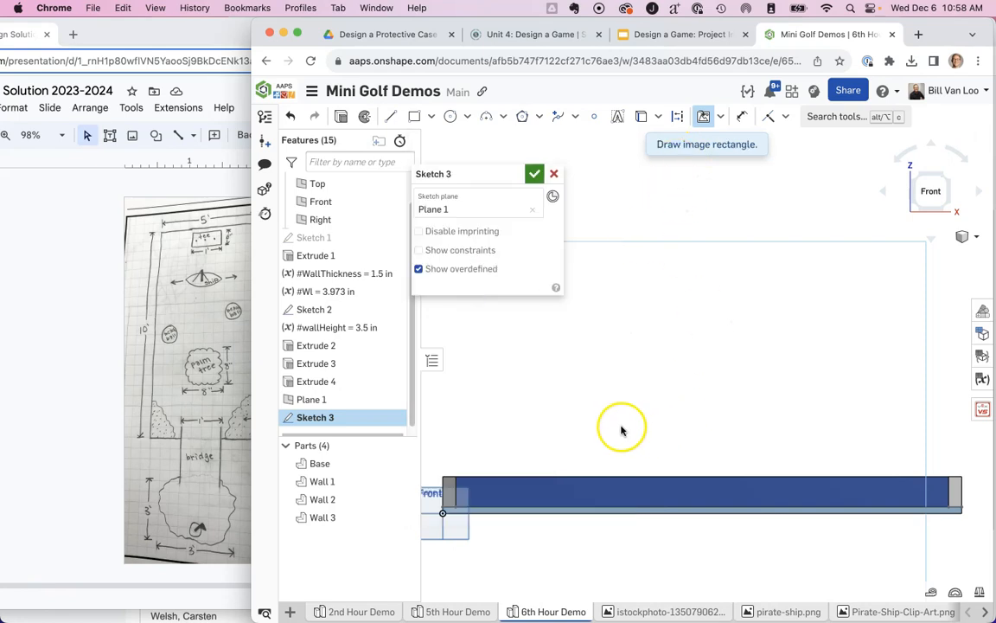
{"action": "left_click", "coordinate": [581, 355]}
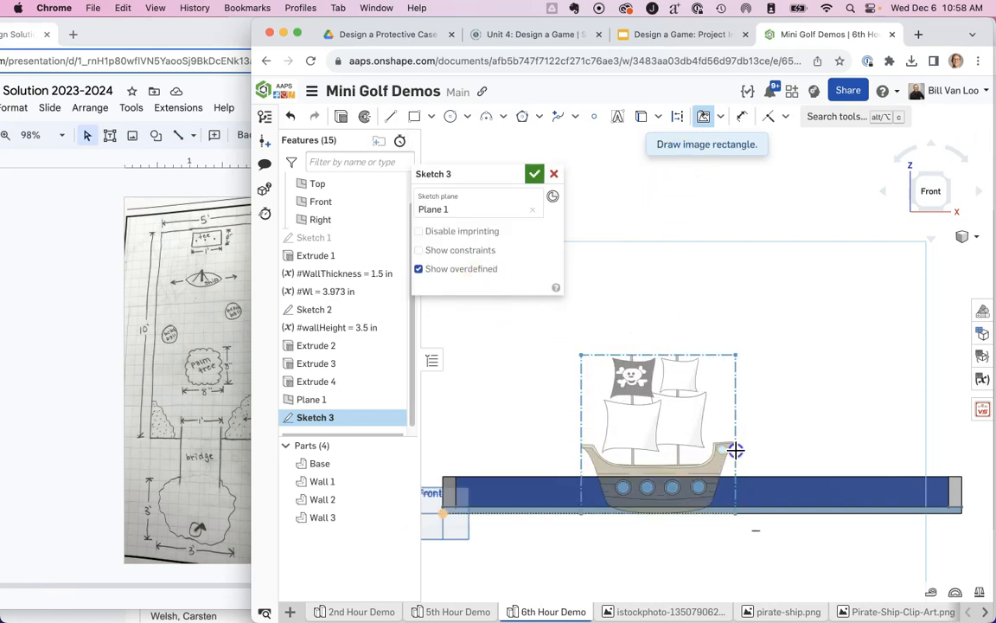
{"action": "left_click", "coordinate": [714, 409]}
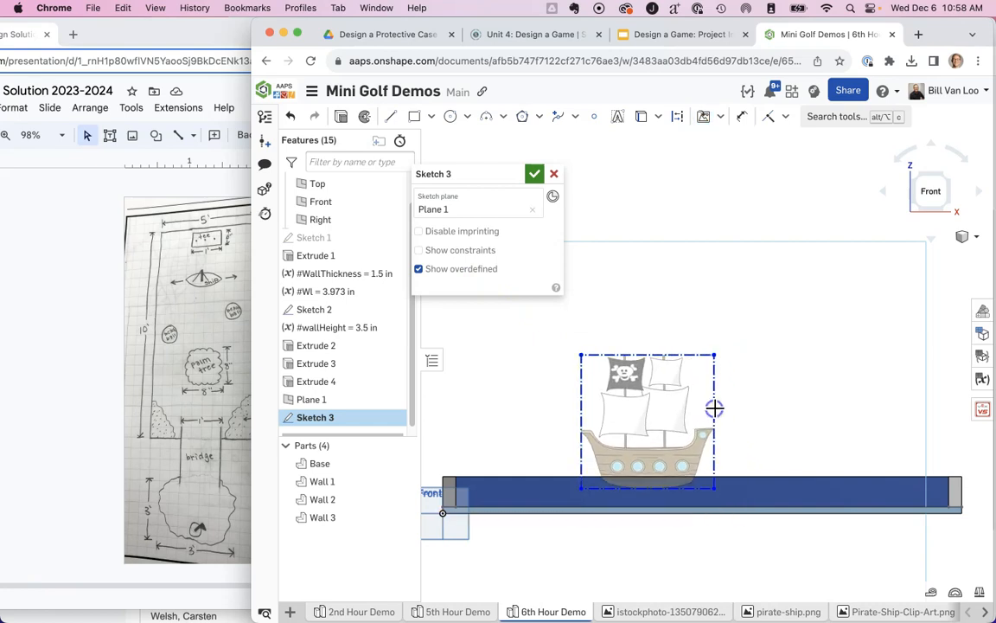
{"action": "key", "text": "super+z"}
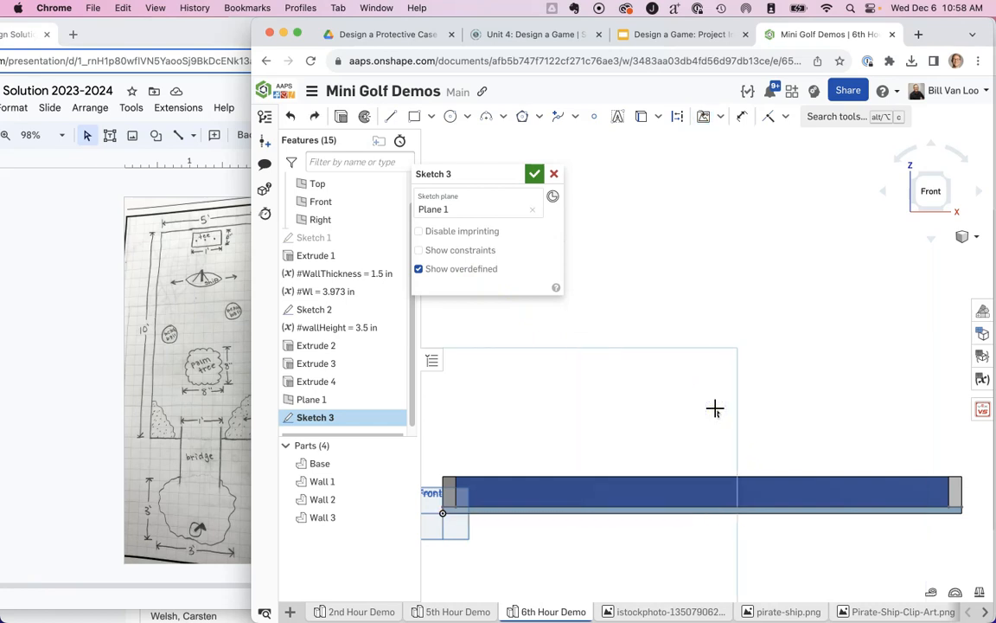
{"action": "left_click", "coordinate": [707, 121]}
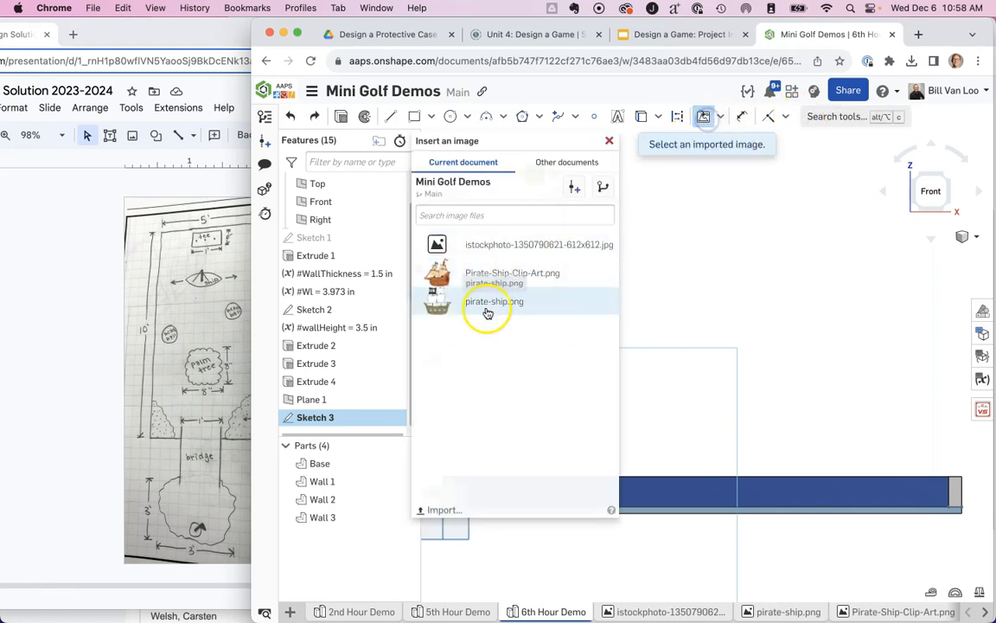
{"action": "left_click", "coordinate": [542, 246]}
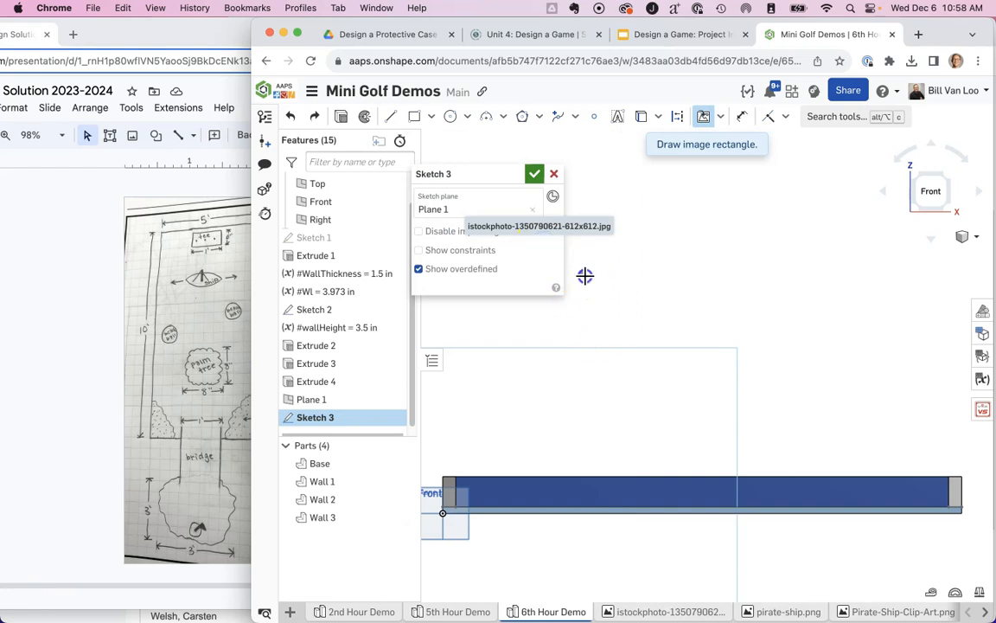
{"action": "left_click", "coordinate": [584, 275]}
{"action": "left_click", "coordinate": [789, 421]}
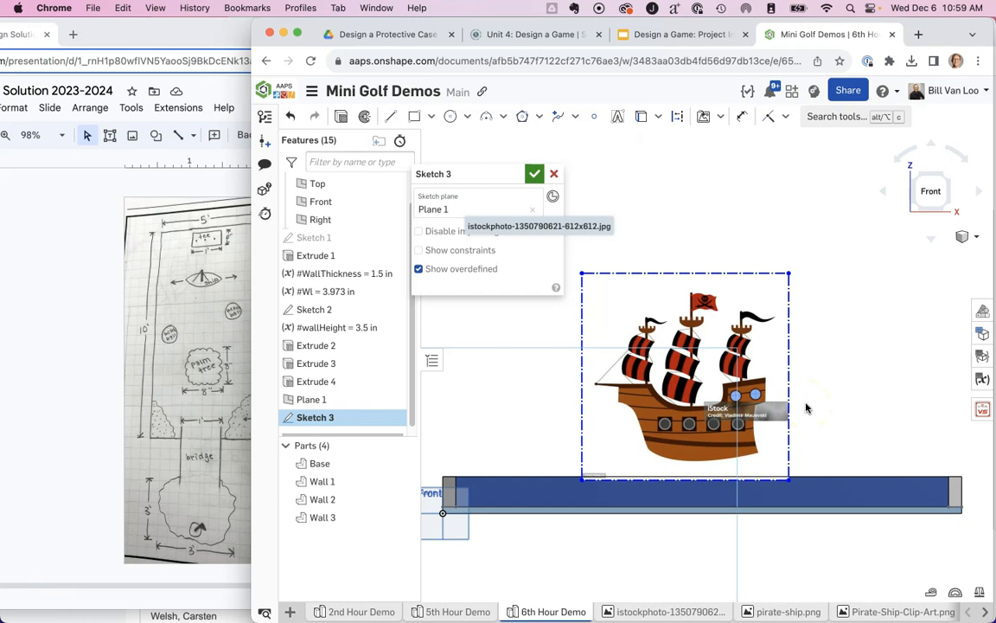
Check the pirate ship's planned size in the design slides and dimension the ship image's width to 11 in.
{"action": "left_click", "coordinate": [742, 116]}
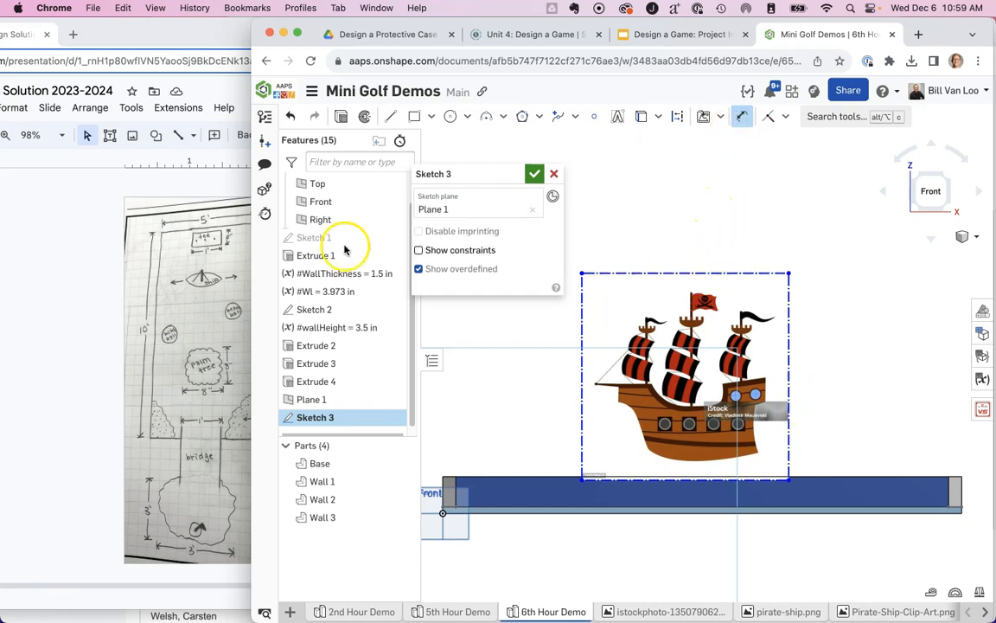
{"action": "left_click", "coordinate": [80, 176]}
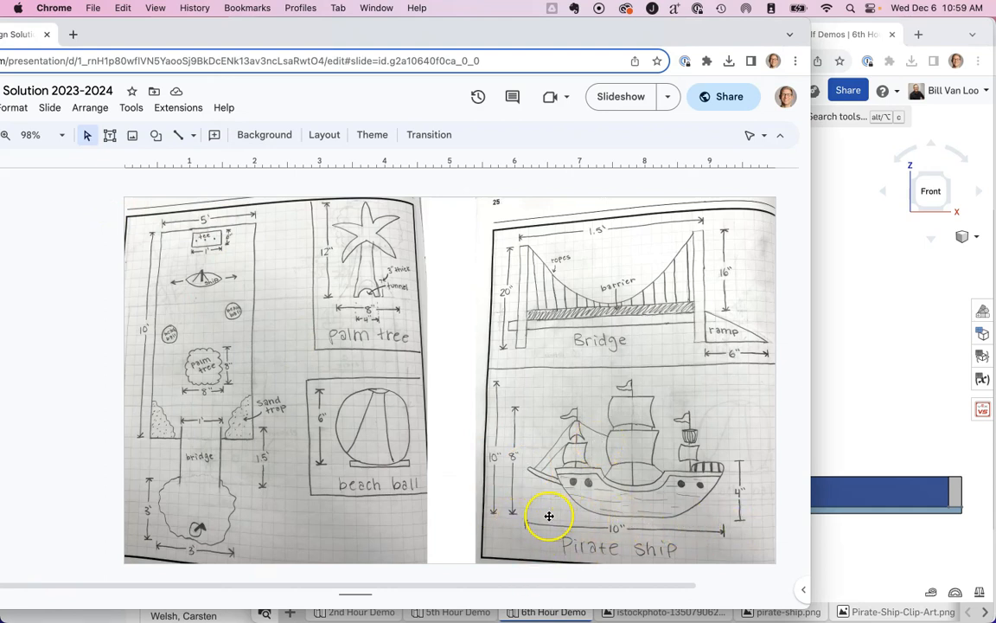
{"action": "left_click", "coordinate": [861, 27]}
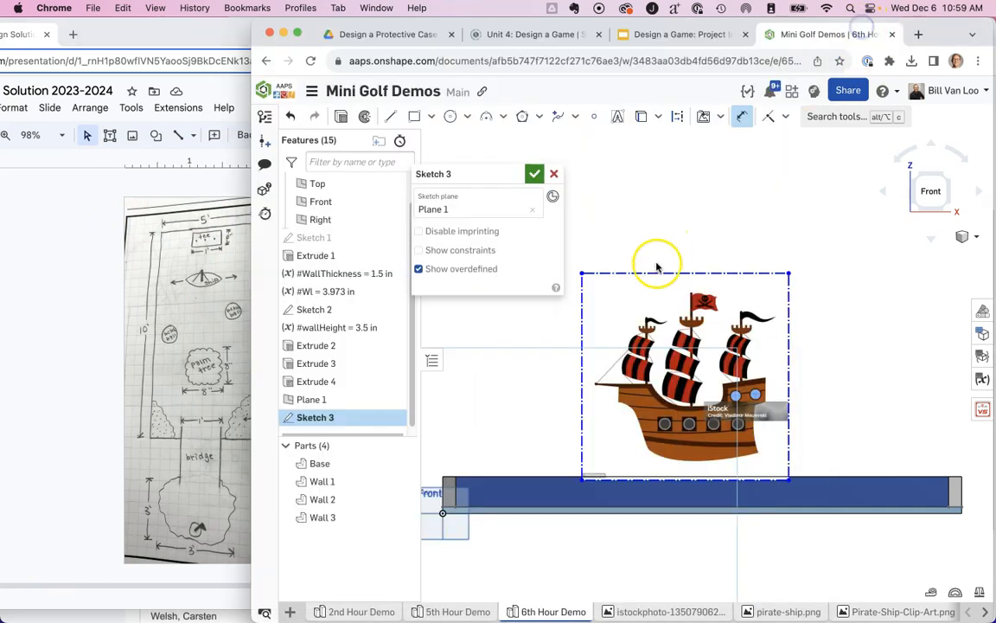
{"action": "left_click", "coordinate": [655, 272]}
{"action": "left_click", "coordinate": [690, 239]}
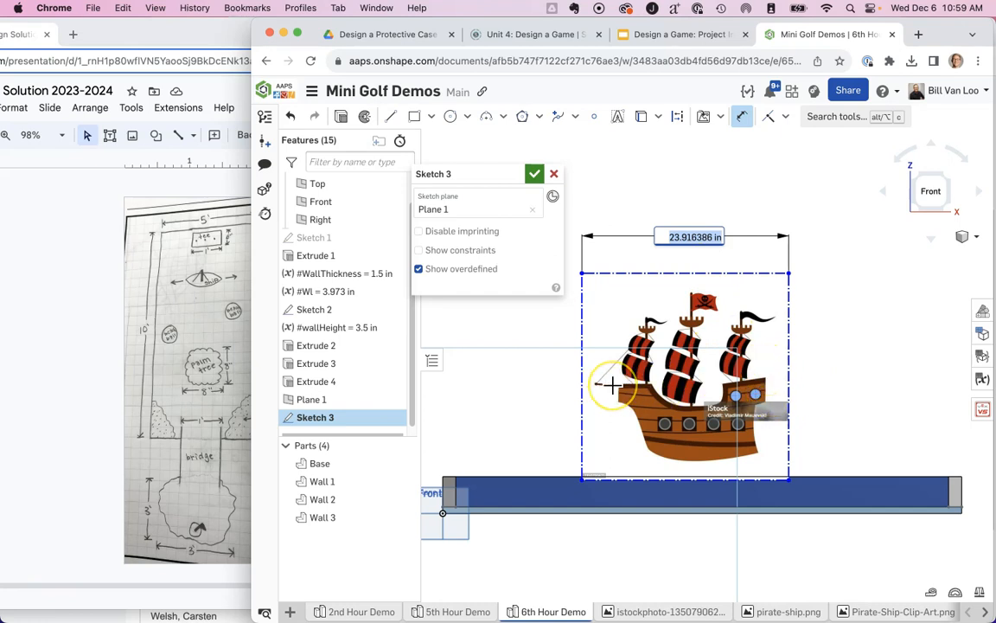
{"action": "type", "text": "11"}
{"action": "key", "text": "Return"}
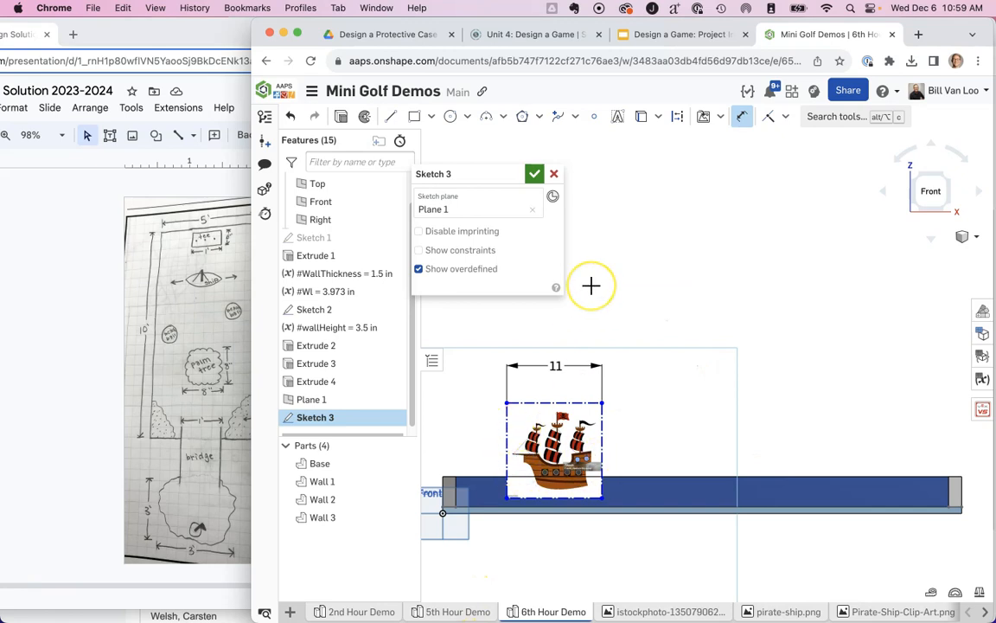
Finish dimensioning and move the ship image toward the middle of the course's width.
{"action": "left_click", "coordinate": [744, 116]}
{"action": "mouse_move", "coordinate": [551, 429]}
{"action": "left_mouse_down"}
{"action": "mouse_move", "coordinate": [617, 370]}
{"action": "mouse_move", "coordinate": [687, 387]}
{"action": "mouse_move", "coordinate": [651, 387]}
{"action": "mouse_move", "coordinate": [721, 409]}
{"action": "mouse_move", "coordinate": [674, 405]}
{"action": "mouse_move", "coordinate": [692, 414]}
{"action": "left_mouse_up"}
{"action": "scroll", "coordinate": [751, 437], "scroll_direction": "up", "scroll_amount": 2}
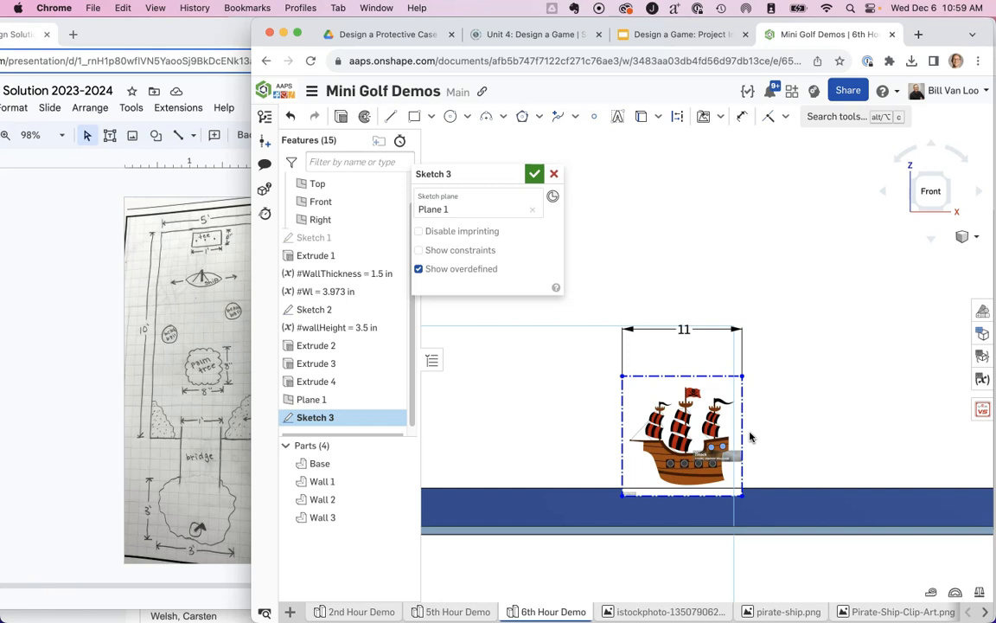
Trace the ship's hull with a spline from the bowsprit tip down the bow and along the keel to the lower stern corner.
{"action": "scroll", "coordinate": [751, 440], "scroll_direction": "up", "scroll_amount": 3}
{"action": "scroll", "coordinate": [750, 448], "scroll_direction": "up", "scroll_amount": 1}
{"action": "middle_click_drag", "start_coordinate": [798, 464], "coordinate": [941, 407]}
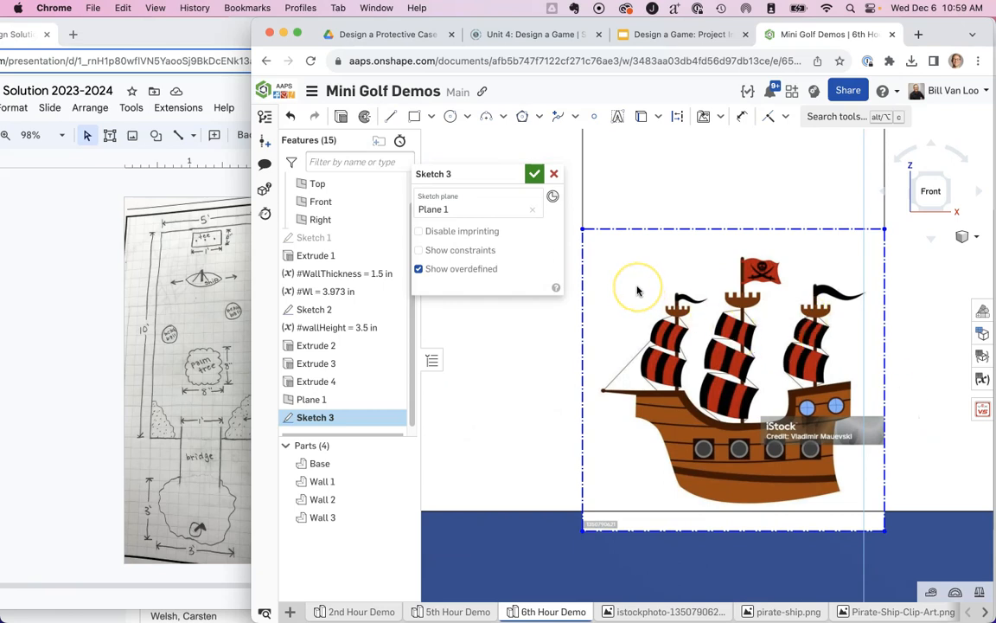
{"action": "left_click", "coordinate": [575, 116]}
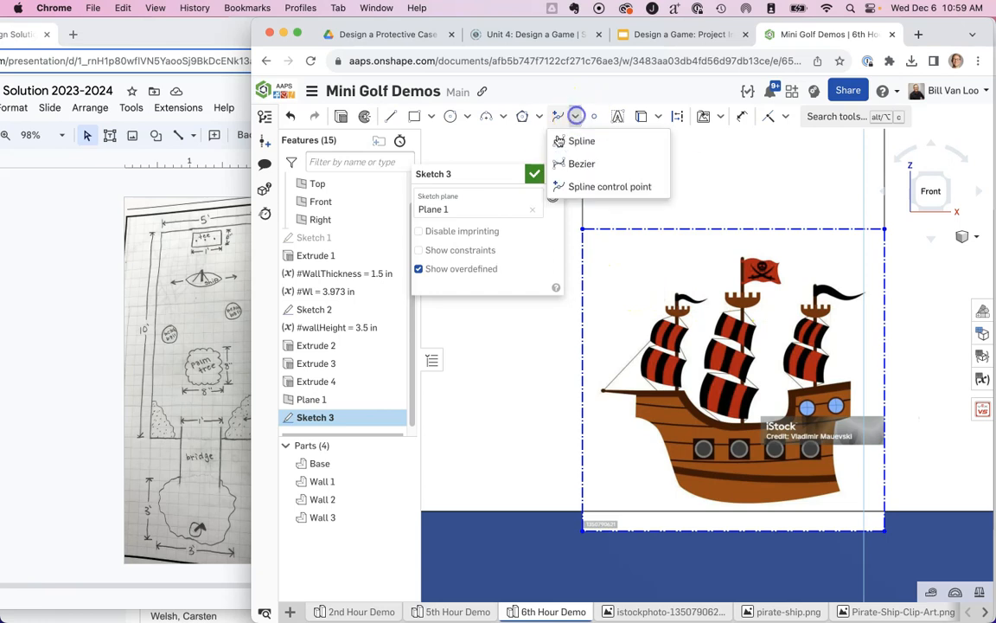
{"action": "left_click", "coordinate": [567, 142]}
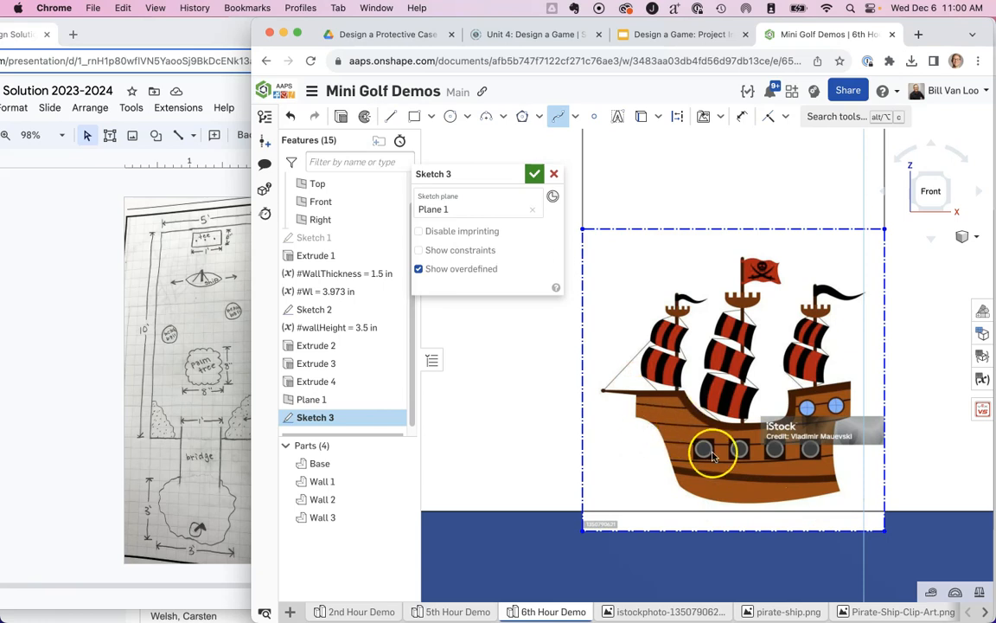
{"action": "scroll", "coordinate": [707, 456], "scroll_direction": "down", "scroll_amount": 3}
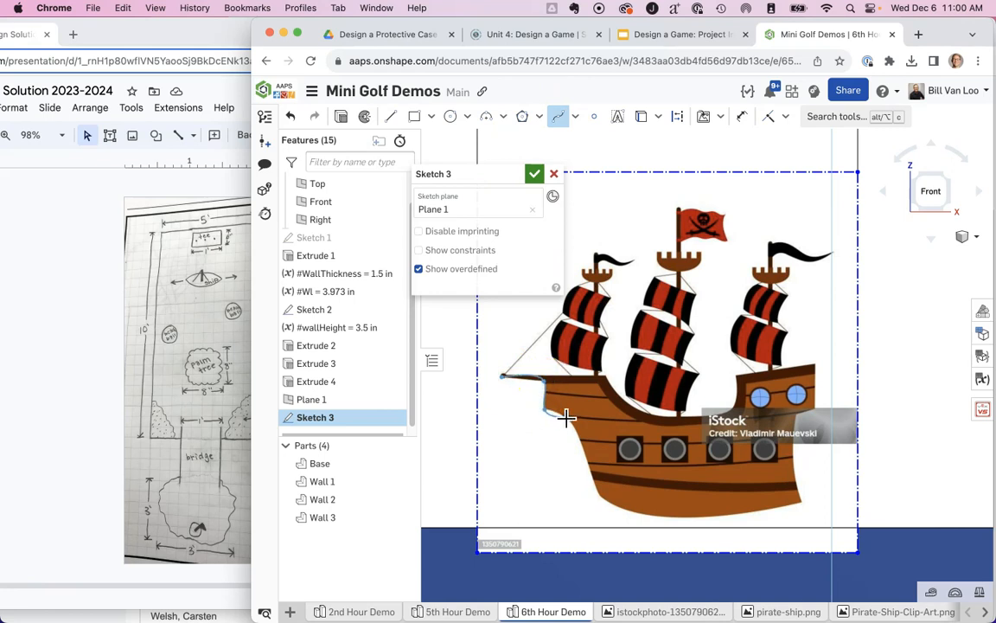
{"action": "left_click", "coordinate": [595, 495]}
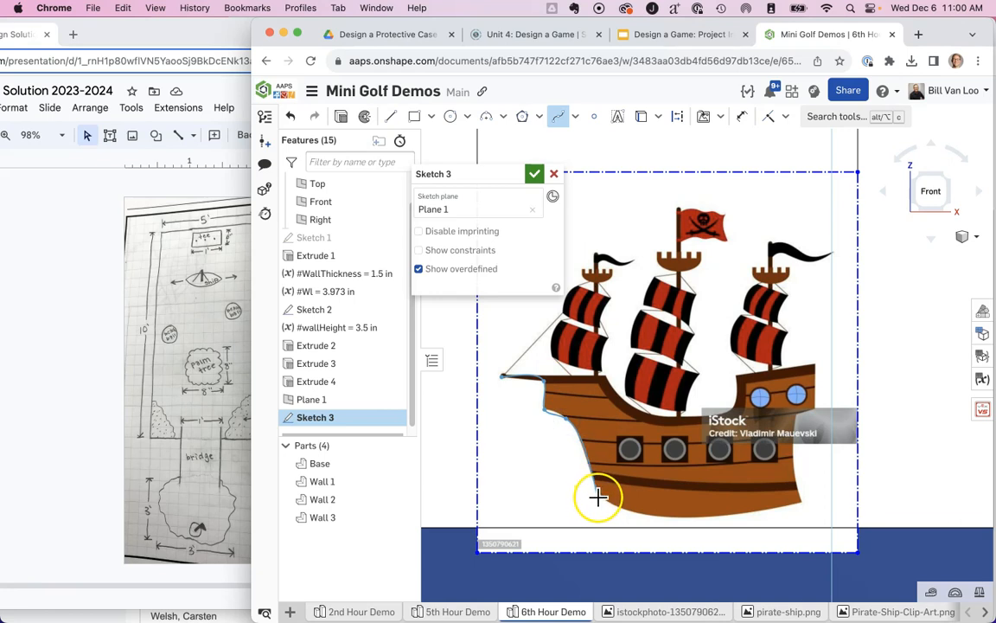
{"action": "left_click", "coordinate": [681, 520]}
{"action": "left_click", "coordinate": [805, 502]}
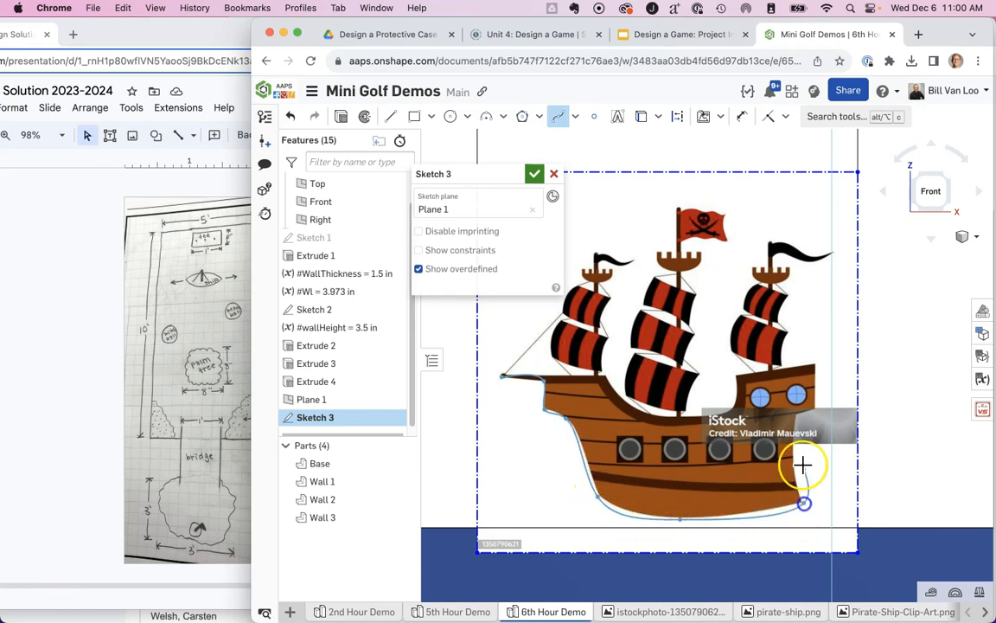
Continue the spline up the stern, over the raised aft deck and forward along the deck dip to the front mast.
{"action": "left_click", "coordinate": [795, 417]}
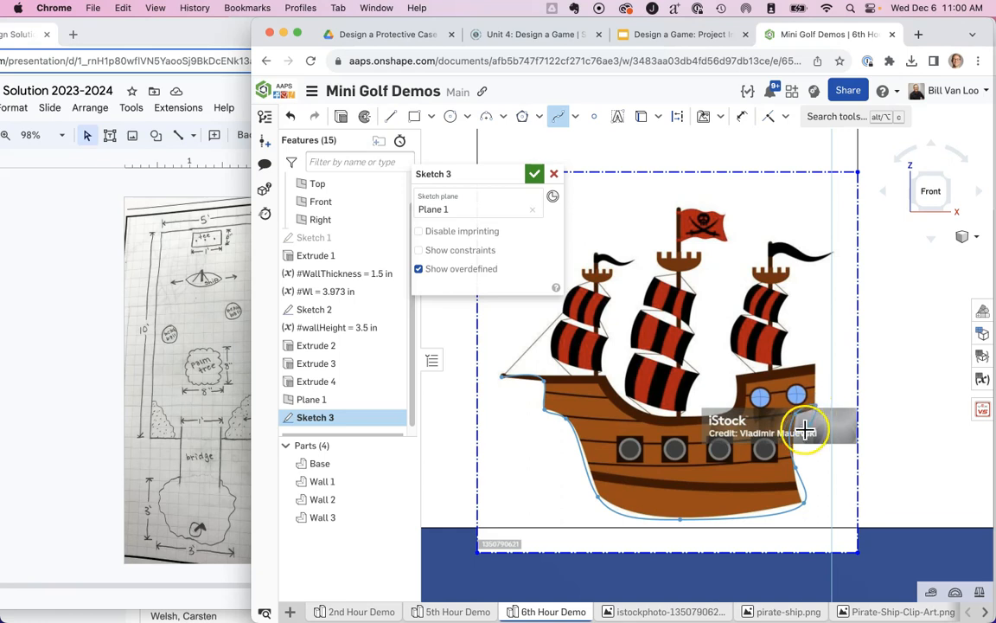
{"action": "left_click", "coordinate": [816, 363]}
{"action": "left_click", "coordinate": [732, 372]}
{"action": "left_click", "coordinate": [660, 414]}
{"action": "left_click", "coordinate": [606, 382]}
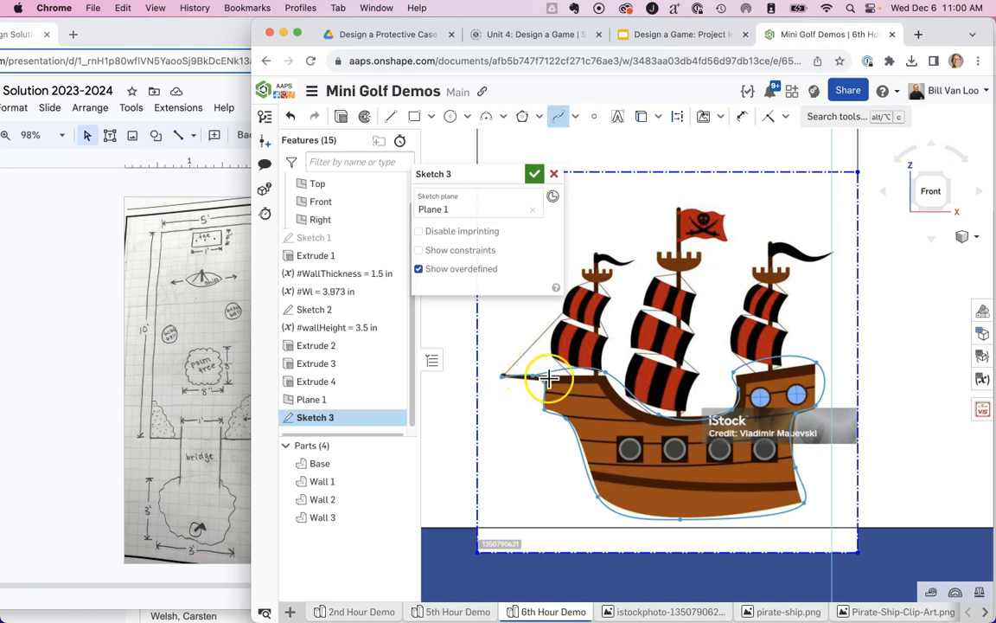
Extend the spline over the bowsprit and close it at its starting point on the tip.
{"action": "scroll", "coordinate": [515, 371], "scroll_direction": "up", "scroll_amount": 1}
{"action": "scroll", "coordinate": [514, 370], "scroll_direction": "up", "scroll_amount": 3}
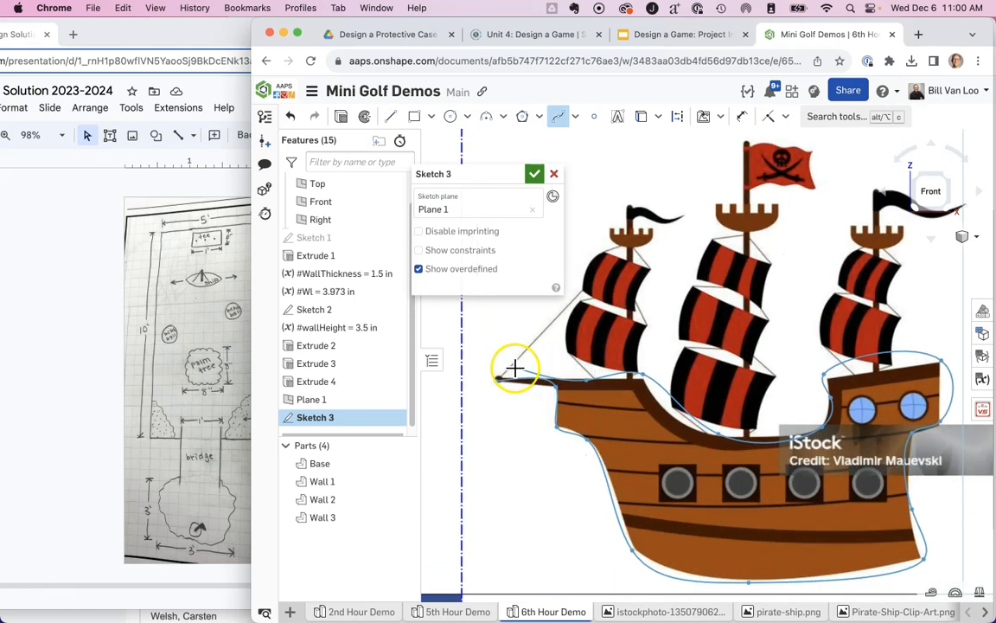
{"action": "scroll", "coordinate": [498, 368], "scroll_direction": "up", "scroll_amount": 1}
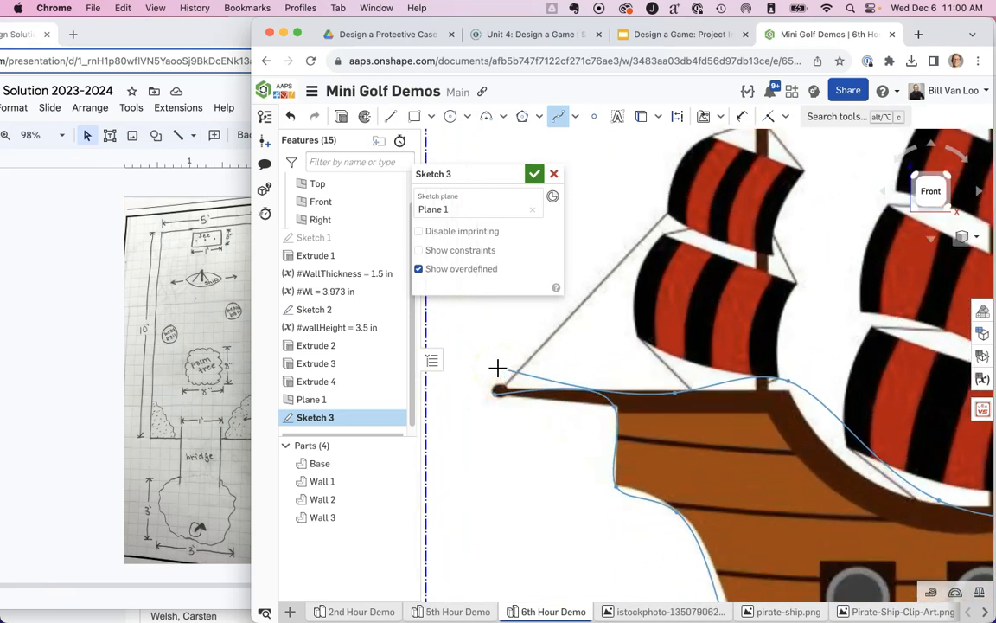
{"action": "scroll", "coordinate": [499, 370], "scroll_direction": "up", "scroll_amount": 3}
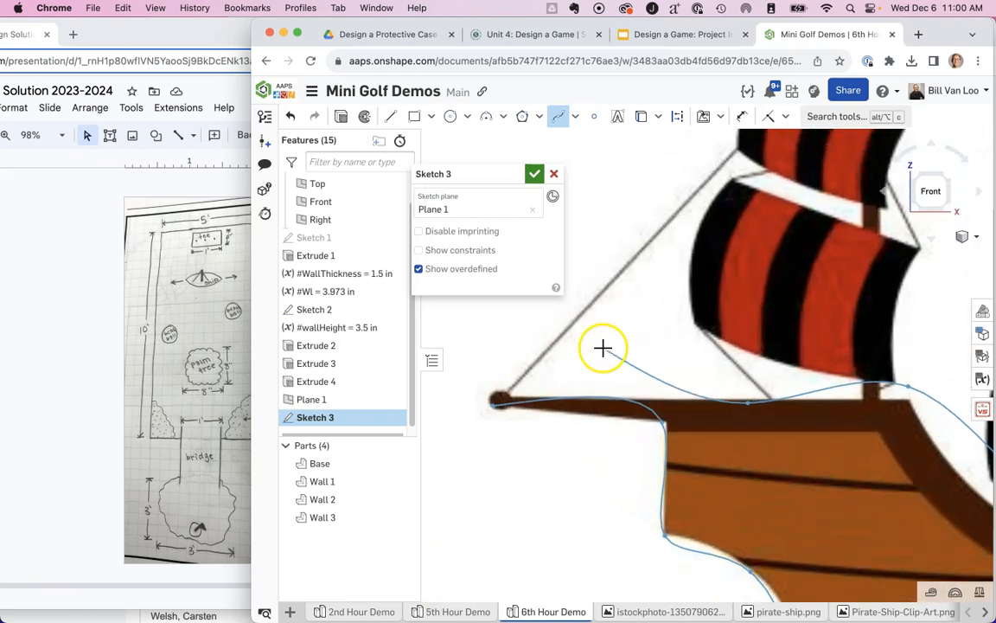
{"action": "left_click", "coordinate": [498, 359]}
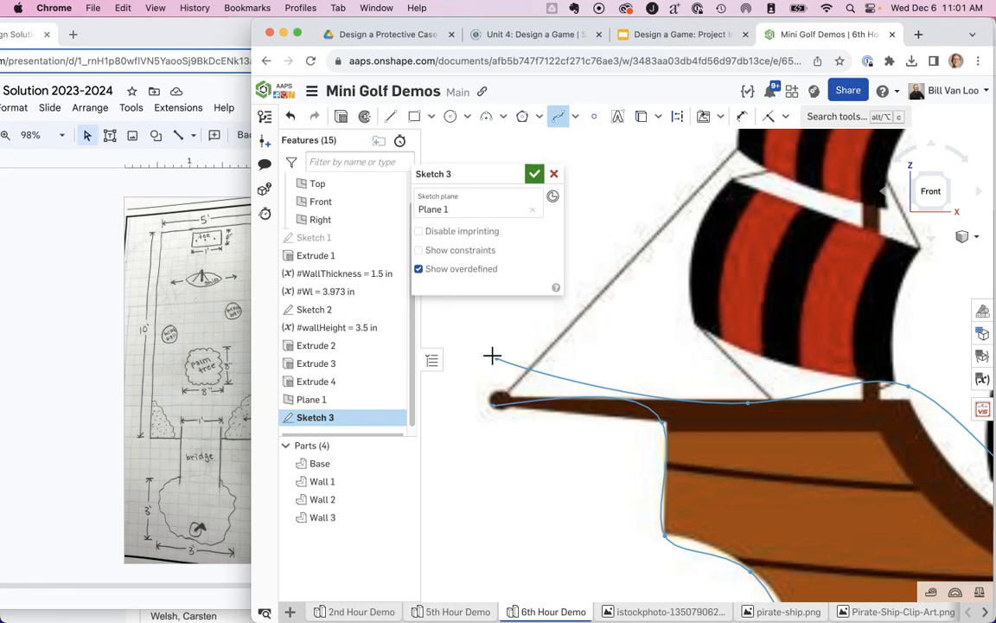
{"action": "left_click", "coordinate": [495, 355]}
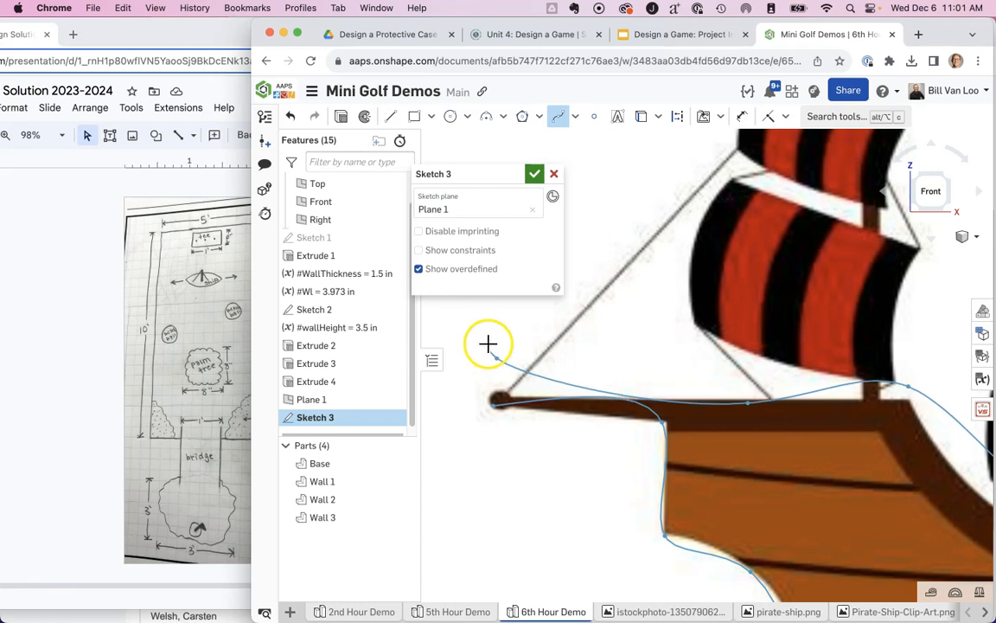
{"action": "left_click", "coordinate": [492, 406]}
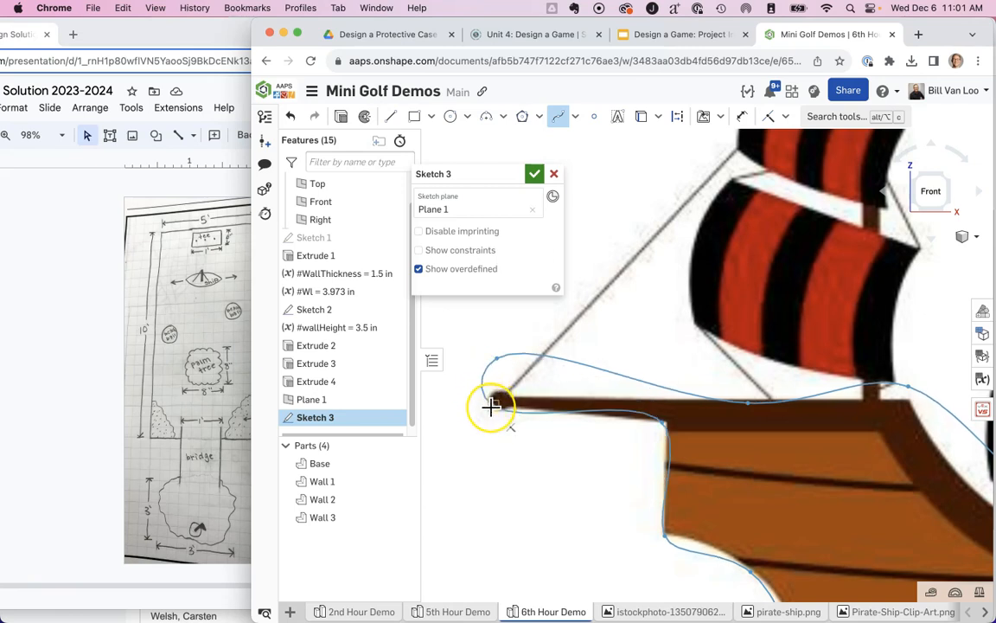
{"action": "left_click", "coordinate": [491, 405]}
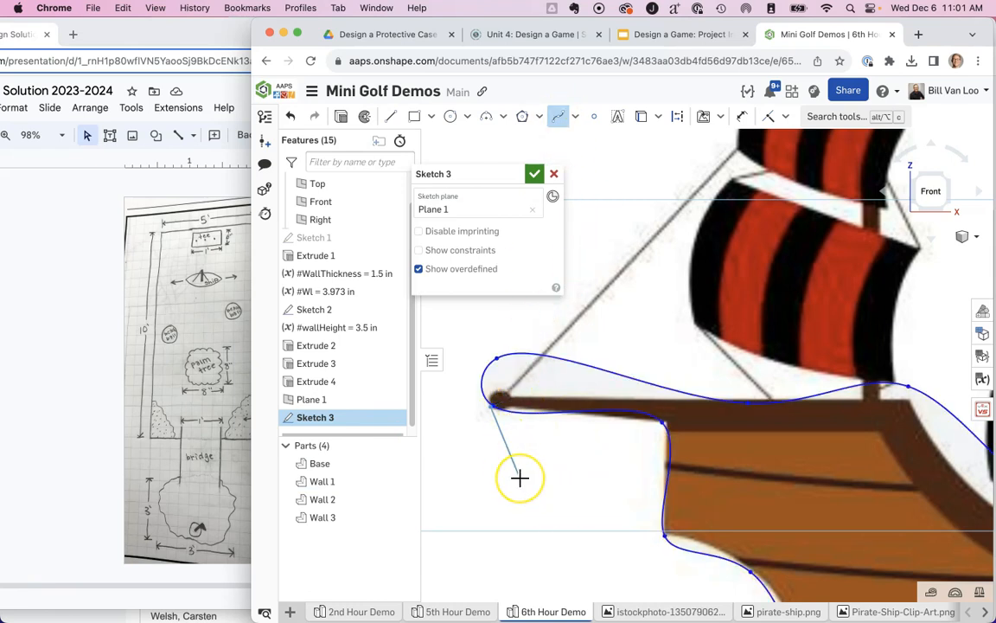
{"action": "key", "text": "Escape"}
Move the spline points at the lower bow corner and on the curve just below it onto the hull's edge.
{"action": "scroll", "coordinate": [521, 479], "scroll_direction": "down", "scroll_amount": 3}
{"action": "scroll", "coordinate": [521, 478], "scroll_direction": "down", "scroll_amount": 5}
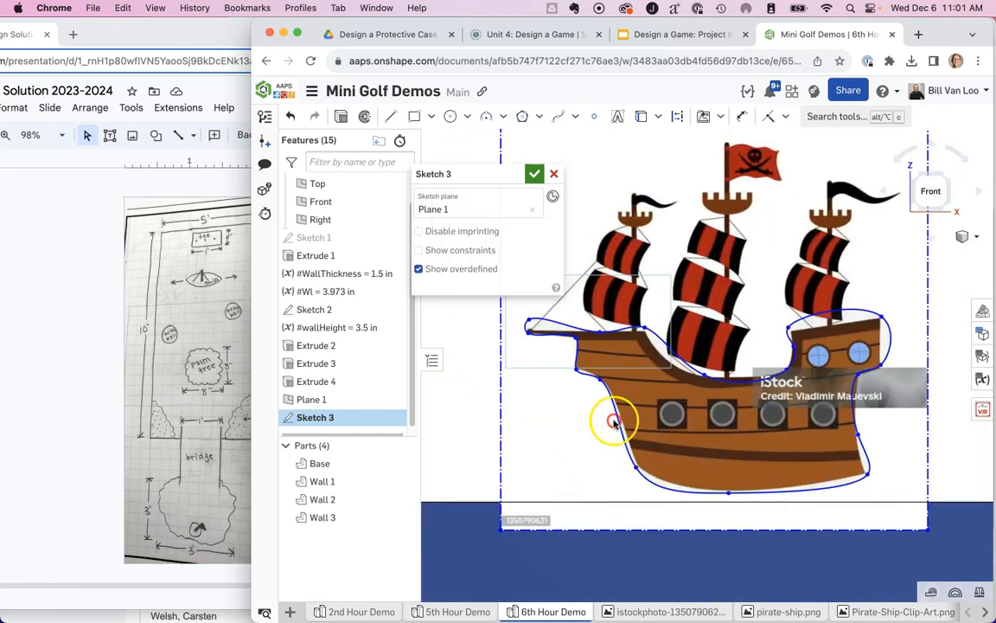
{"action": "scroll", "coordinate": [567, 471], "scroll_direction": "up", "scroll_amount": 5}
{"action": "scroll", "coordinate": [568, 474], "scroll_direction": "up", "scroll_amount": 2}
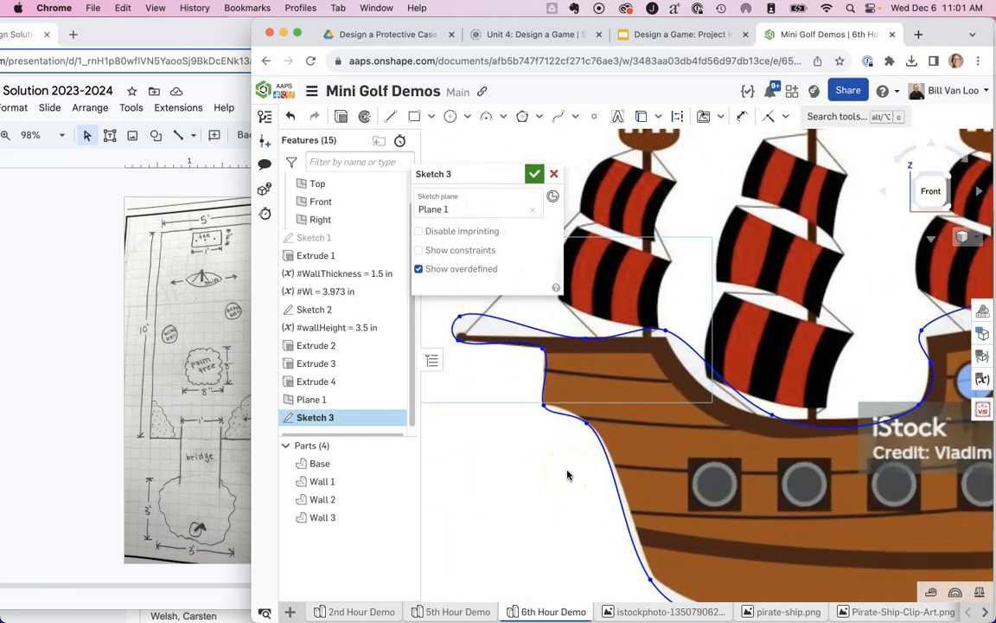
{"action": "scroll", "coordinate": [568, 475], "scroll_direction": "up", "scroll_amount": 1}
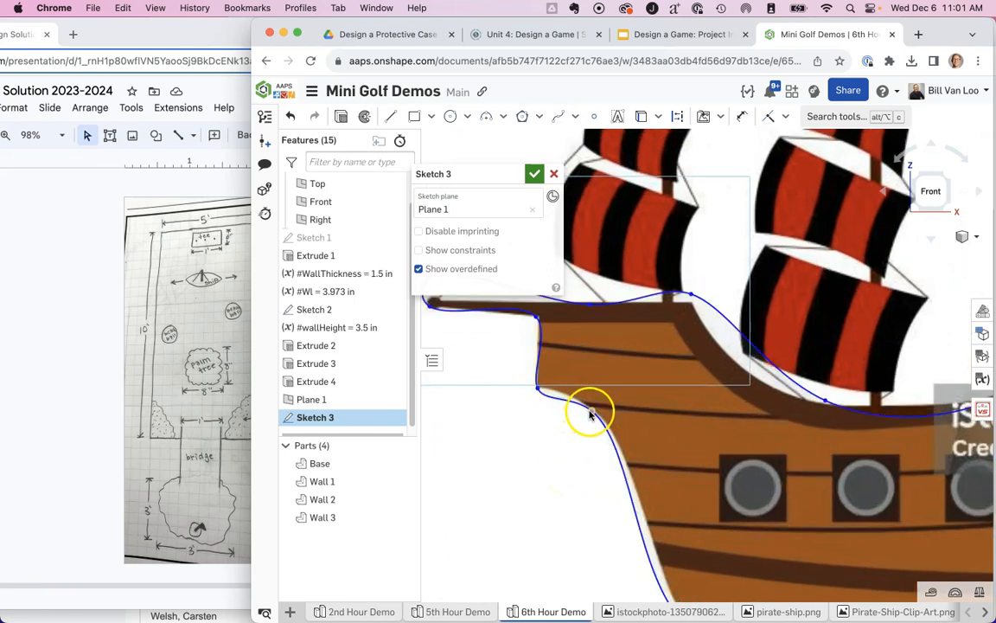
{"action": "scroll", "coordinate": [590, 415], "scroll_direction": "up", "scroll_amount": 3}
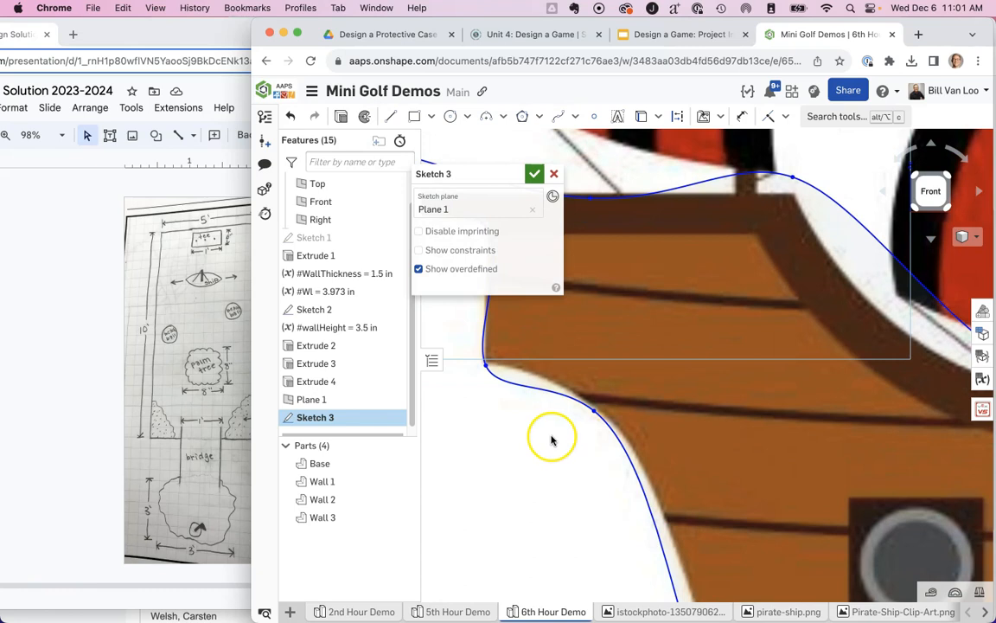
{"action": "right_click_drag", "start_coordinate": [551, 439], "coordinate": [615, 520]}
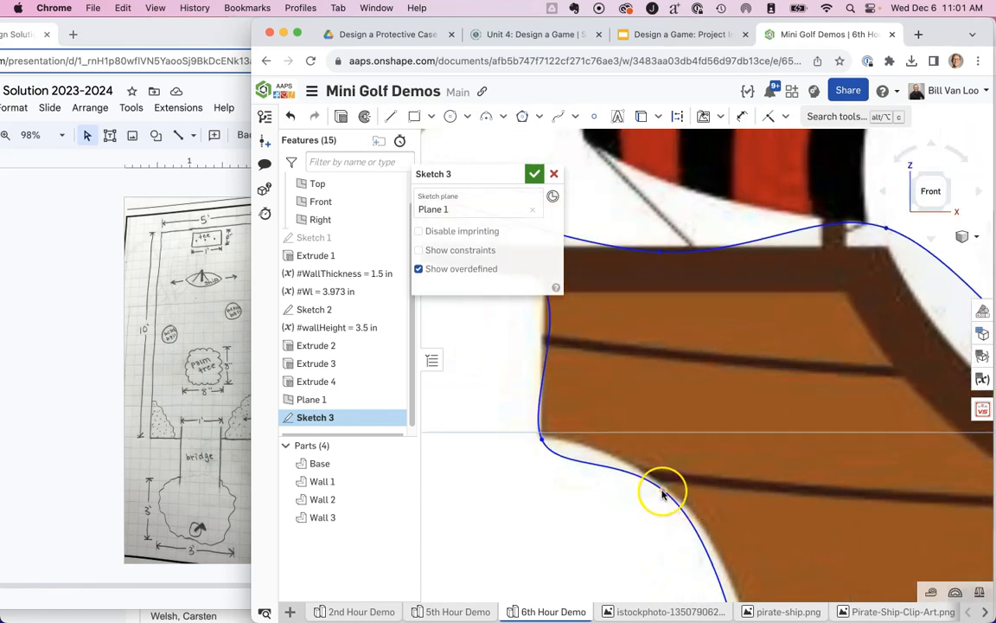
{"action": "mouse_move", "coordinate": [659, 487]}
{"action": "left_mouse_down"}
{"action": "mouse_move", "coordinate": [613, 452]}
{"action": "mouse_move", "coordinate": [659, 474]}
{"action": "mouse_move", "coordinate": [674, 500]}
{"action": "left_mouse_up"}
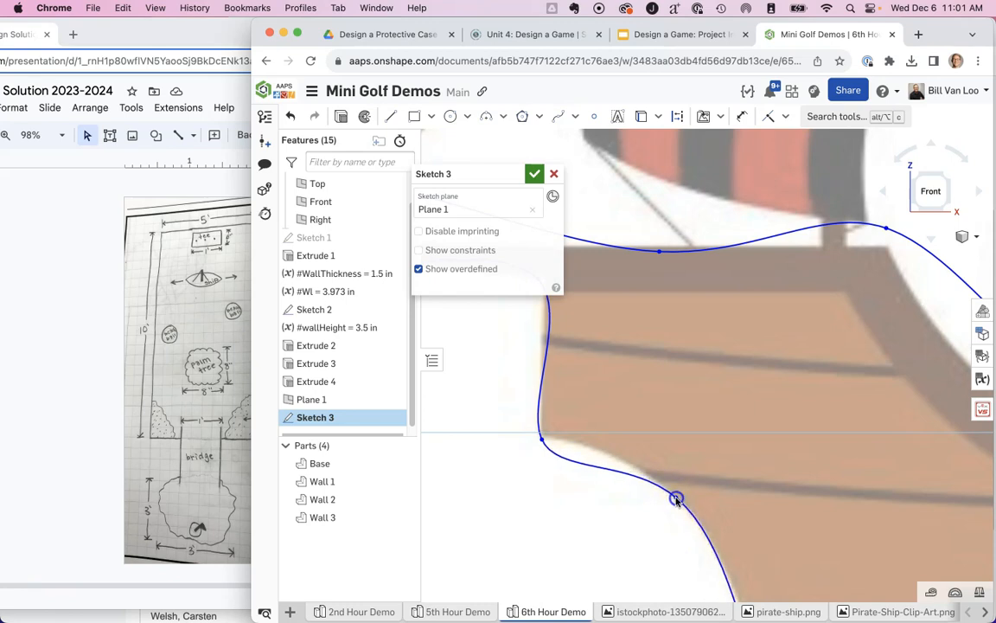
{"action": "left_click_drag", "start_coordinate": [678, 499], "coordinate": [679, 499]}
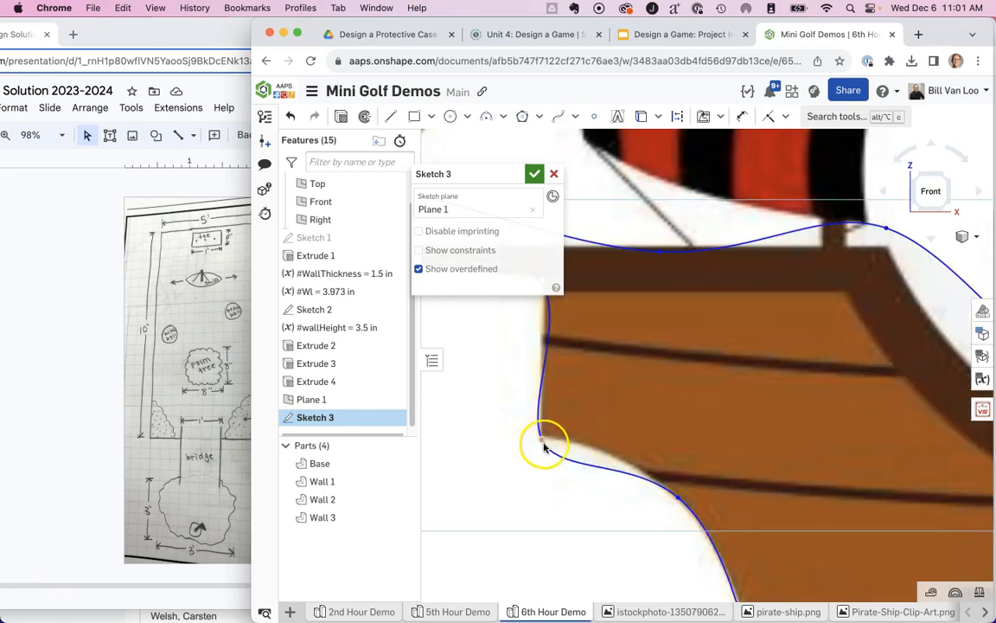
{"action": "left_click_drag", "start_coordinate": [543, 438], "coordinate": [542, 432]}
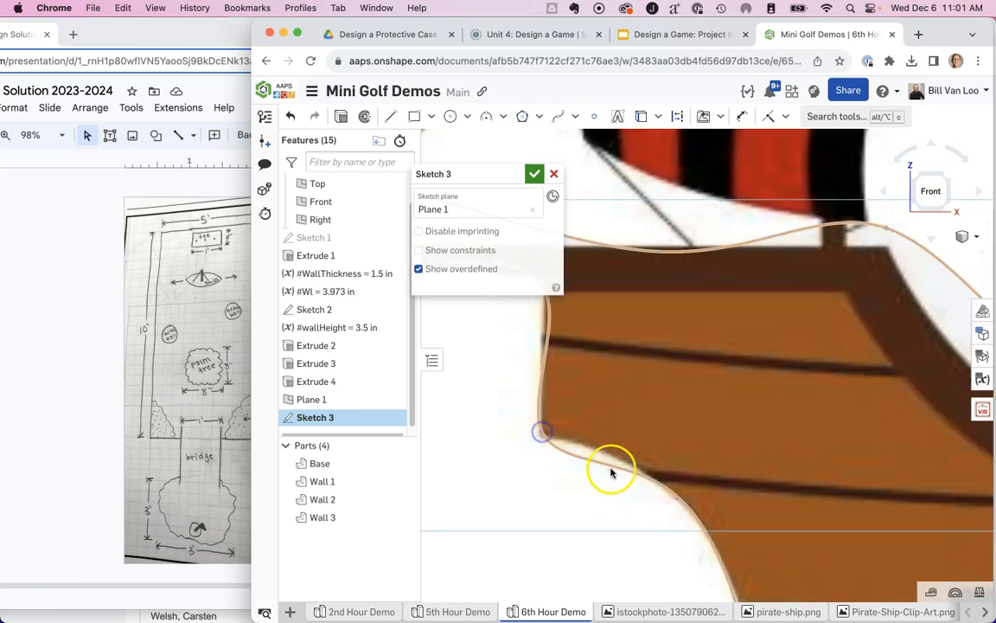
{"action": "left_click", "coordinate": [681, 505]}
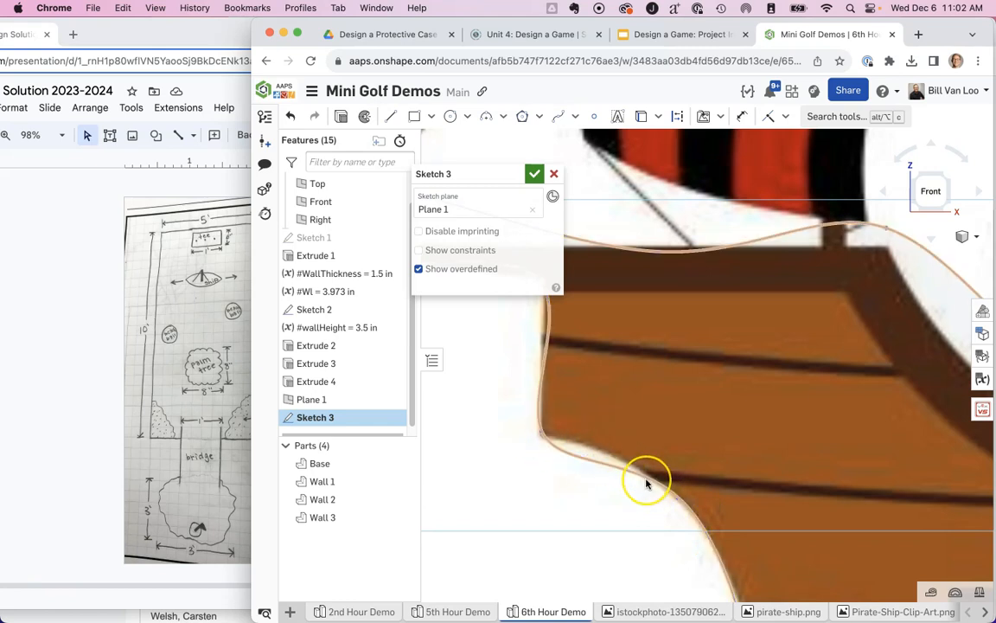
Add a spline control point between the lower bow corner and the next point on the hull curve.
{"action": "scroll", "coordinate": [563, 402], "scroll_direction": "up", "scroll_amount": 3}
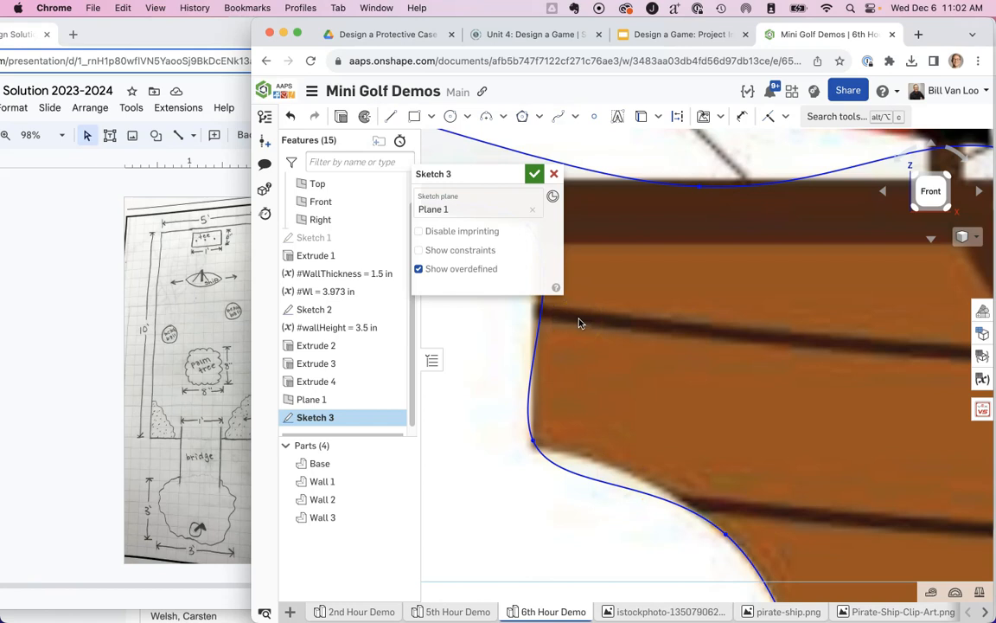
{"action": "left_click", "coordinate": [579, 118]}
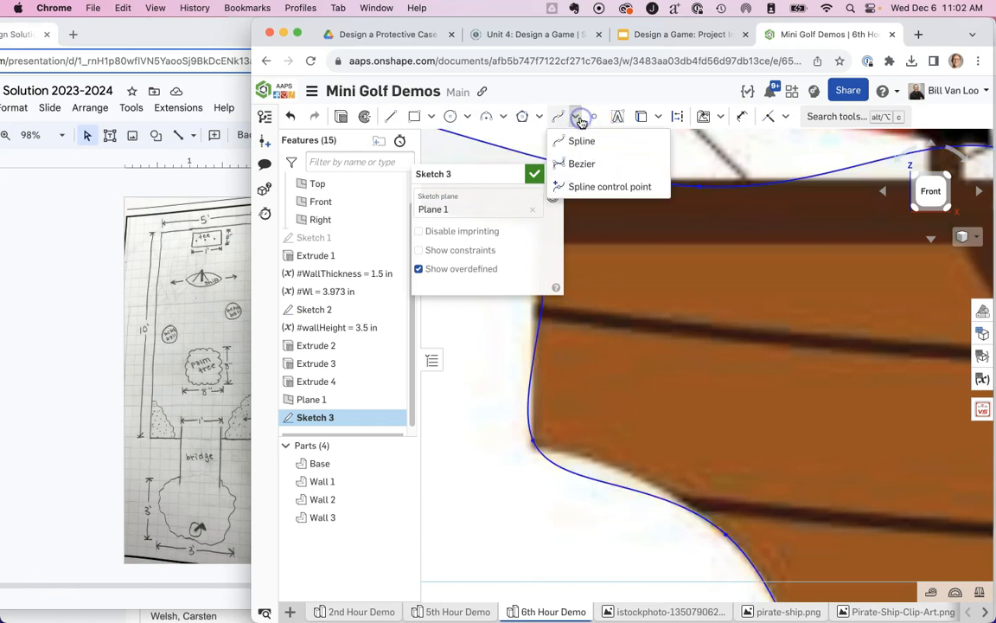
{"action": "left_click", "coordinate": [591, 188]}
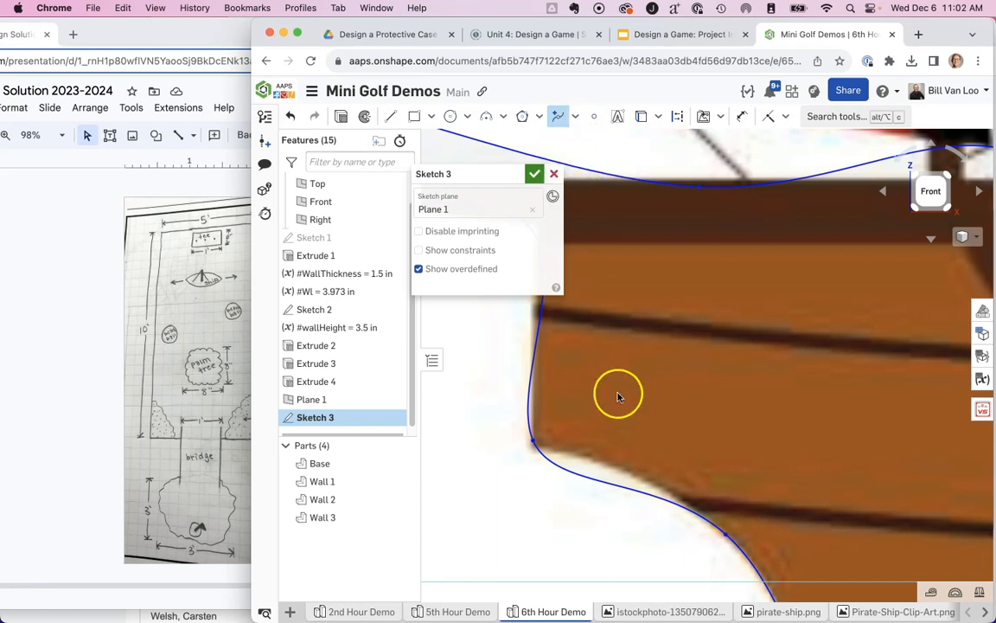
{"action": "left_click", "coordinate": [624, 487]}
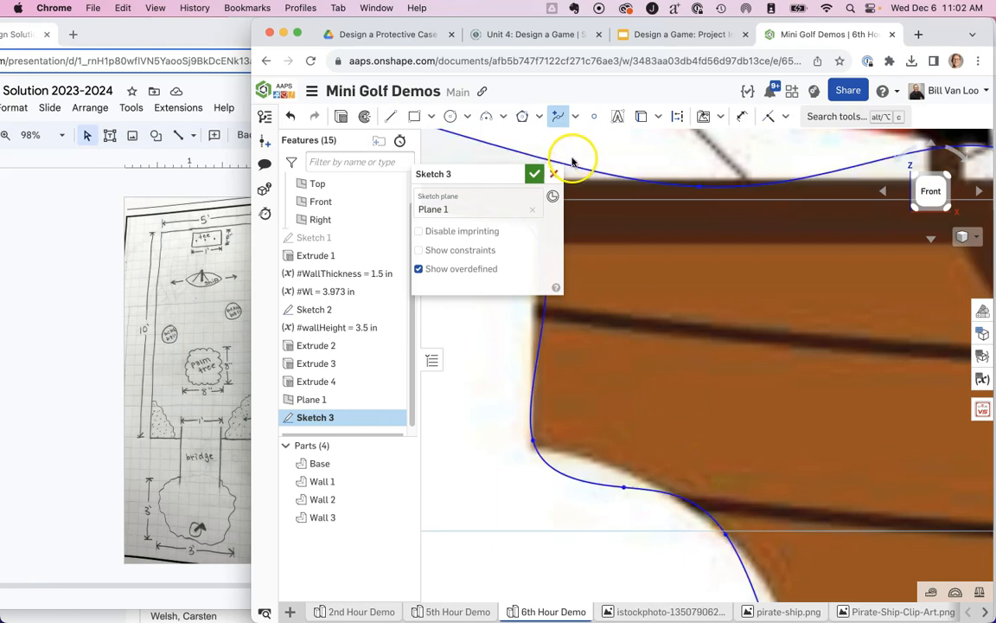
{"action": "left_click", "coordinate": [558, 116]}
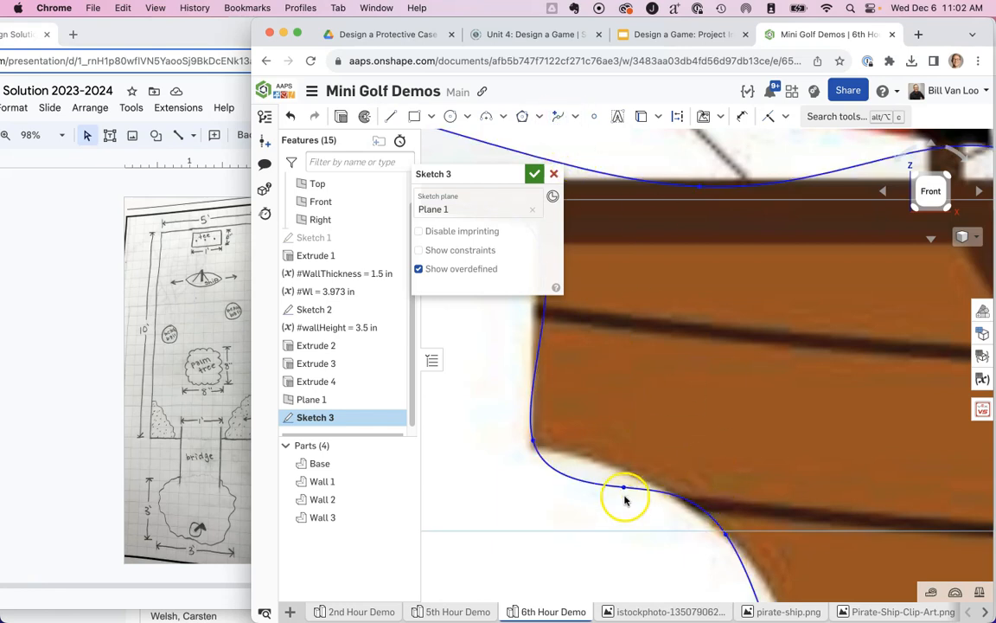
Move the added point close to the lower bow corner and slide the next point farther down the hull's edge.
{"action": "left_click_drag", "start_coordinate": [624, 487], "coordinate": [584, 460]}
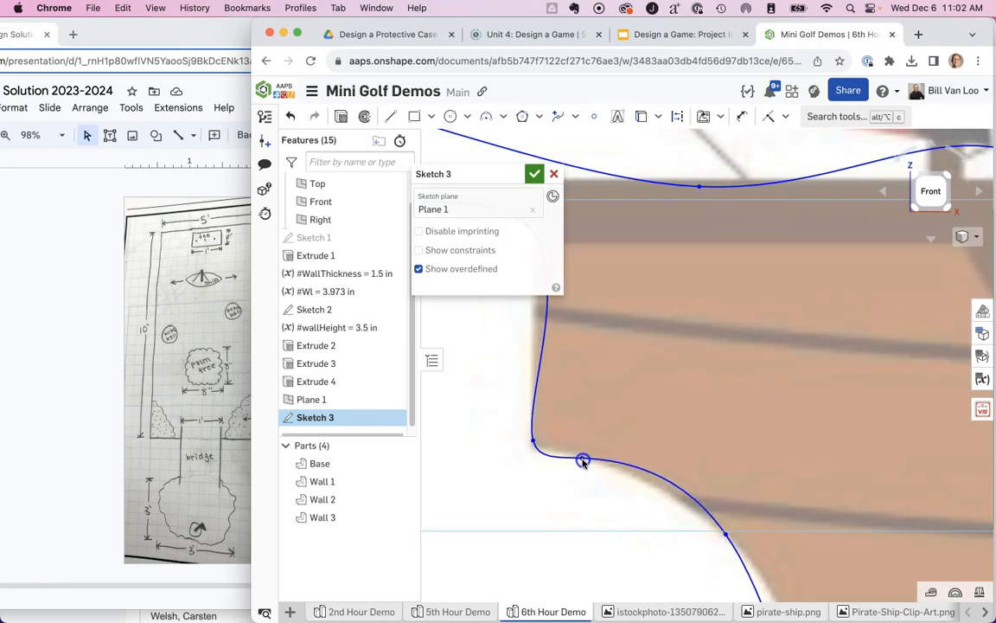
{"action": "left_click", "coordinate": [726, 538]}
{"action": "left_click_drag", "start_coordinate": [727, 538], "coordinate": [755, 568]}
{"action": "left_click_drag", "start_coordinate": [583, 458], "coordinate": [568, 455]}
Fit the spline to the hull's underside by moving its points at the foot of the bow, the keel and the lower stern corner.
{"action": "scroll", "coordinate": [725, 478], "scroll_direction": "down", "scroll_amount": 3}
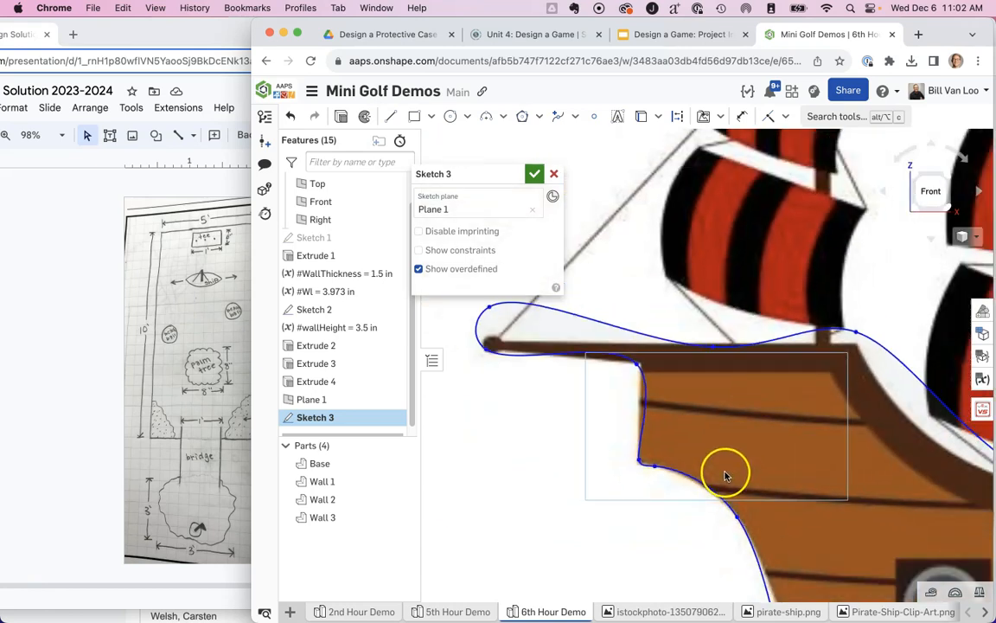
{"action": "scroll", "coordinate": [663, 371], "scroll_direction": "up", "scroll_amount": 5}
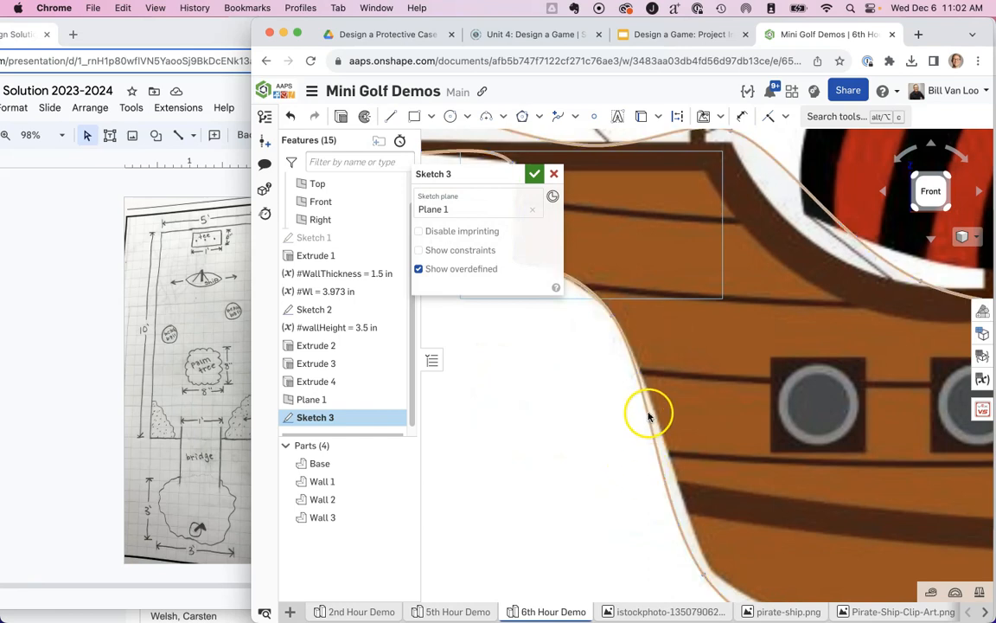
{"action": "left_click_drag", "start_coordinate": [704, 575], "coordinate": [711, 571]}
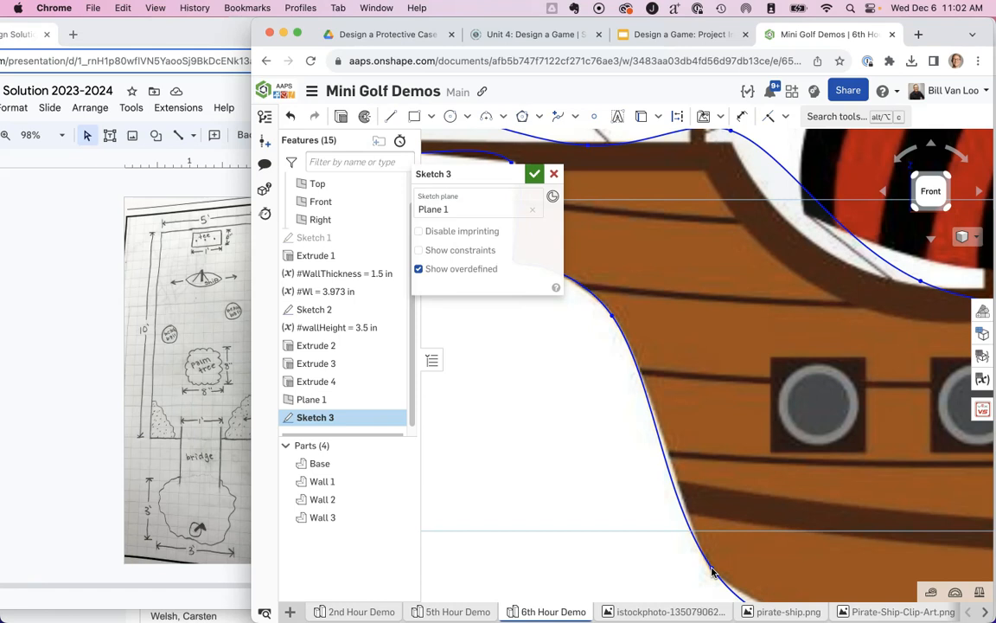
{"action": "mouse_move", "coordinate": [785, 538]}
{"action": "middle_mouse_down"}
{"action": "mouse_move", "coordinate": [713, 433]}
{"action": "mouse_move", "coordinate": [677, 402]}
{"action": "middle_mouse_up"}
{"action": "mouse_move", "coordinate": [892, 525]}
{"action": "left_mouse_down"}
{"action": "mouse_move", "coordinate": [847, 511]}
{"action": "mouse_move", "coordinate": [911, 515]}
{"action": "left_mouse_up"}
{"action": "middle_click_drag", "start_coordinate": [873, 465], "coordinate": [495, 477]}
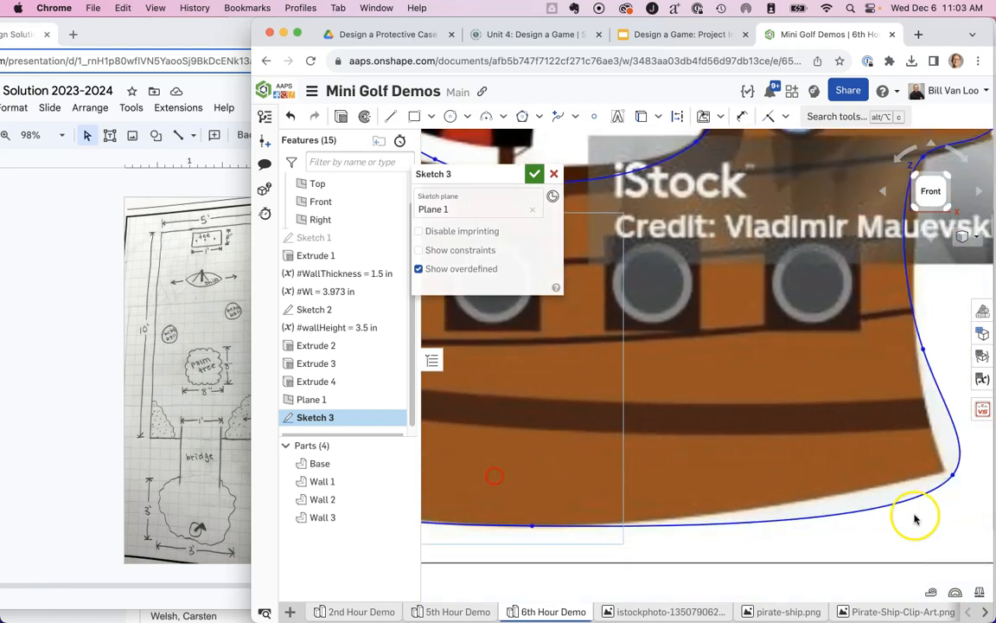
{"action": "mouse_move", "coordinate": [952, 474]}
{"action": "left_mouse_down"}
{"action": "mouse_move", "coordinate": [892, 467]}
{"action": "mouse_move", "coordinate": [918, 462]}
{"action": "left_mouse_up"}
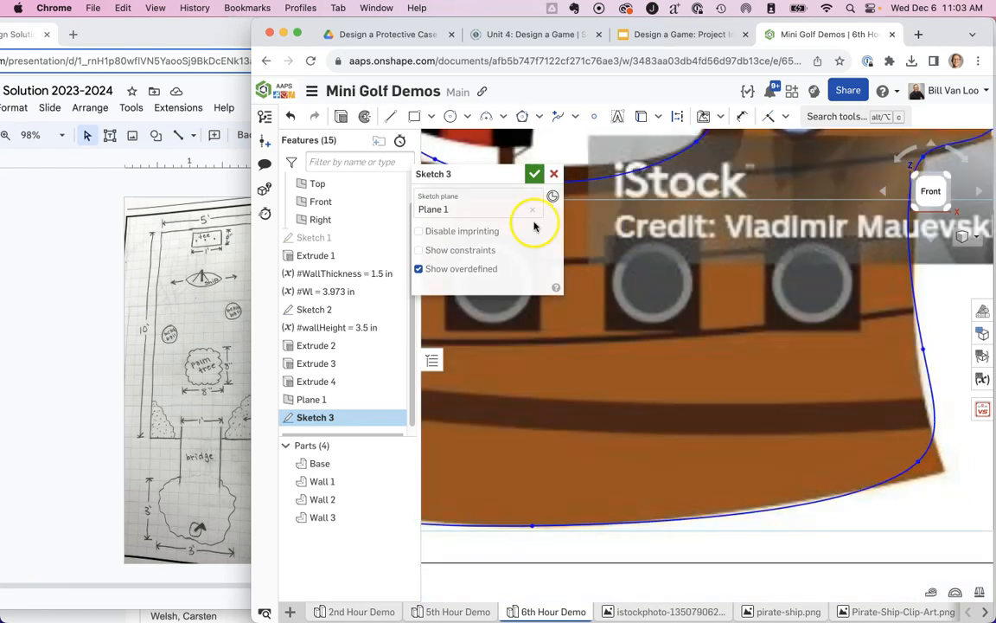
Shift the spline point at the hull's lower stern corner slightly inward and finish the ship outline sketch.
{"action": "left_click_drag", "start_coordinate": [919, 461], "coordinate": [905, 460]}
{"action": "scroll", "coordinate": [802, 339], "scroll_direction": "down", "scroll_amount": 3}
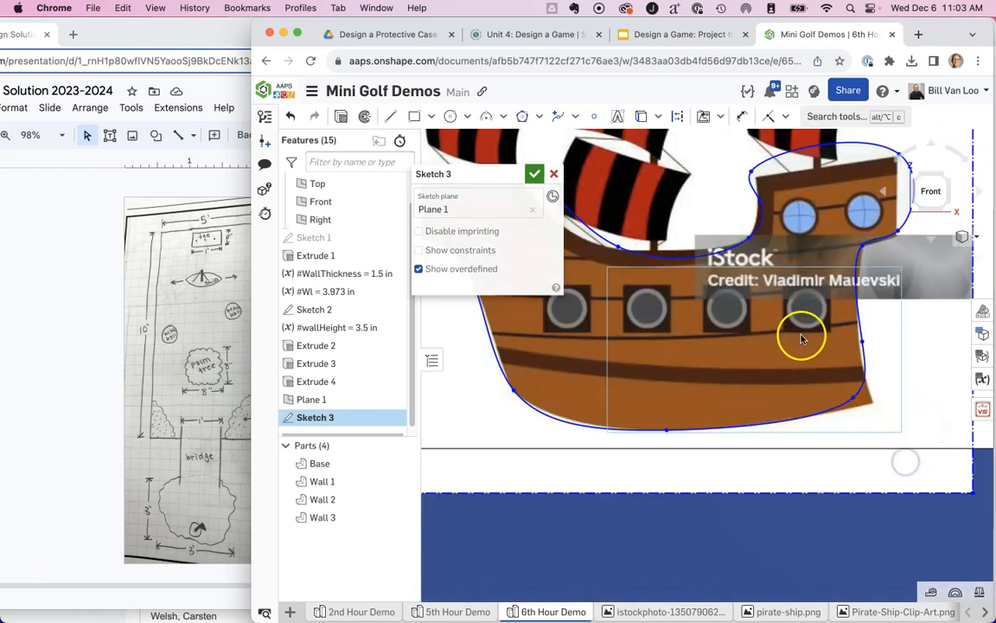
{"action": "mouse_move", "coordinate": [813, 363]}
{"action": "middle_mouse_down"}
{"action": "mouse_move", "coordinate": [916, 430]}
{"action": "mouse_move", "coordinate": [924, 450]}
{"action": "middle_mouse_up"}
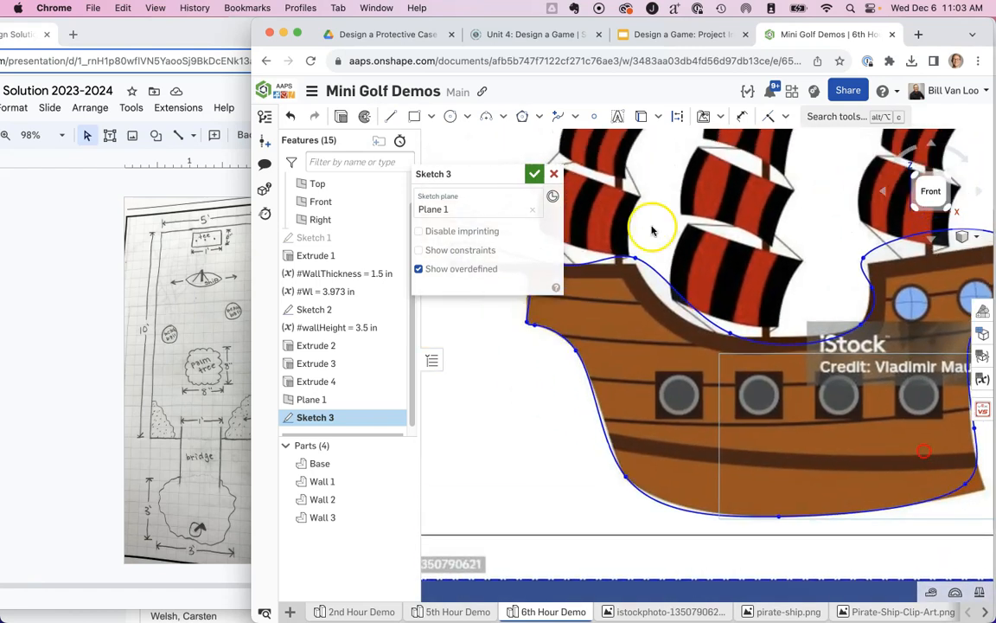
{"action": "left_click", "coordinate": [534, 175]}
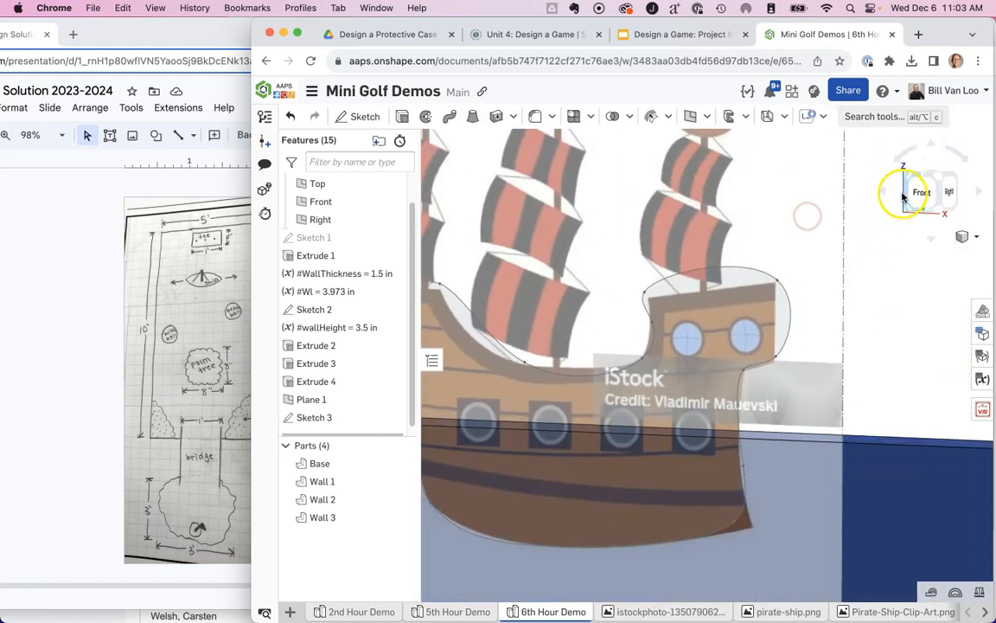
Extrude the closed pirate ship outline as a new solid part with a blind depth of 0.15 in and inspect it.
{"action": "scroll", "coordinate": [852, 273], "scroll_direction": "down", "scroll_amount": 4}
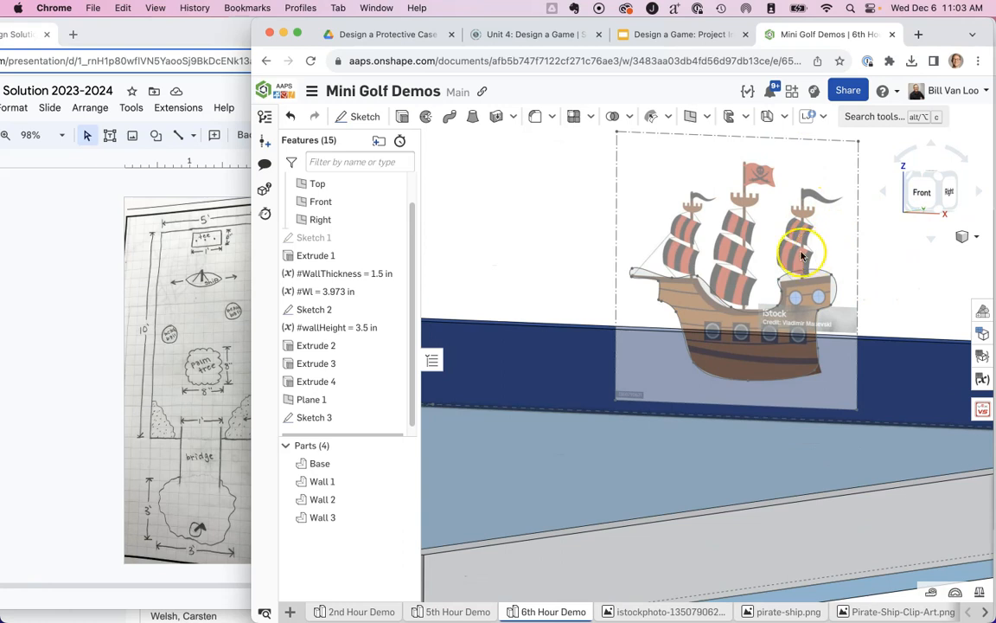
{"action": "left_click", "coordinate": [402, 116]}
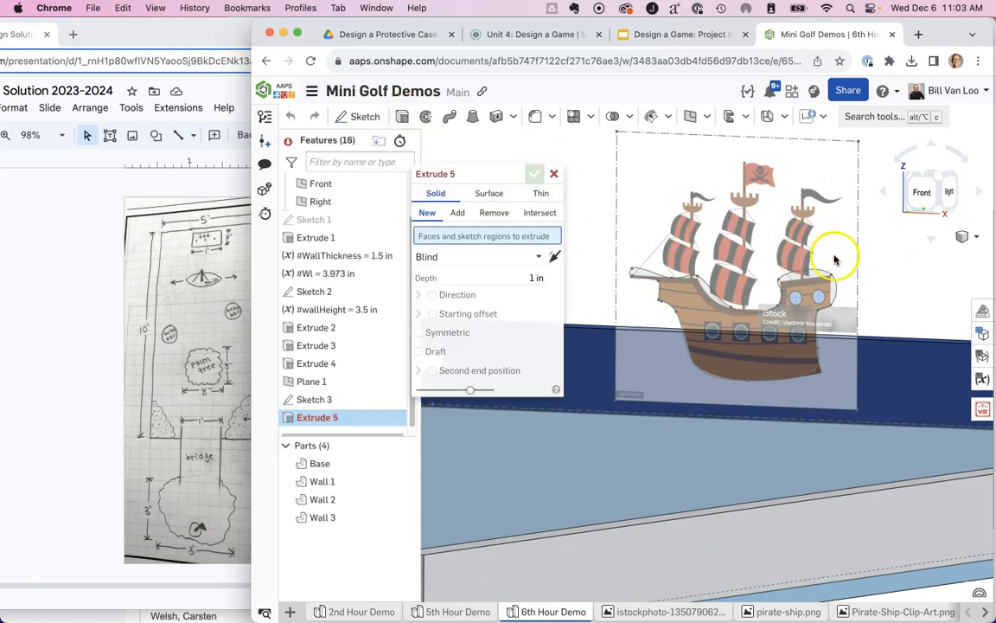
{"action": "left_click", "coordinate": [824, 274]}
{"action": "left_click", "coordinate": [508, 287]}
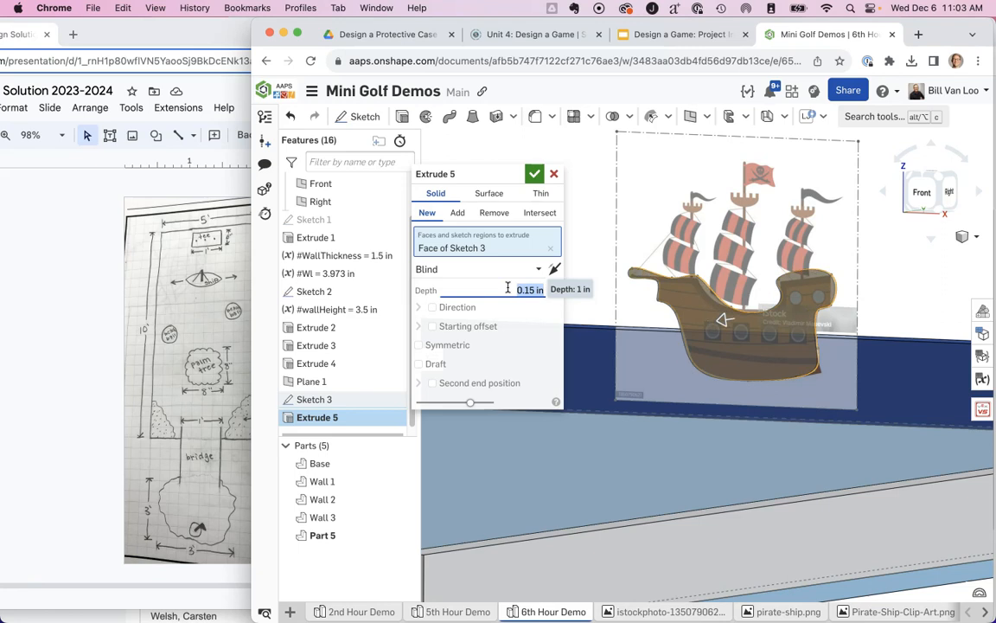
{"action": "left_click", "coordinate": [533, 176]}
{"action": "right_click_drag", "start_coordinate": [763, 194], "coordinate": [757, 197]}
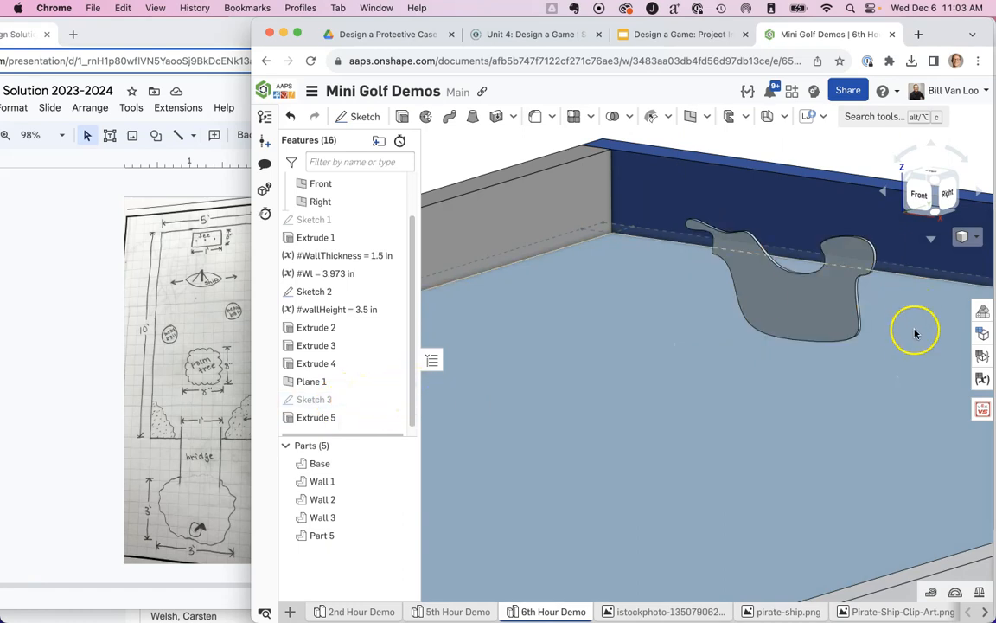
{"action": "scroll", "coordinate": [895, 326], "scroll_direction": "up", "scroll_amount": 1}
{"action": "scroll", "coordinate": [807, 291], "scroll_direction": "up", "scroll_amount": 4}
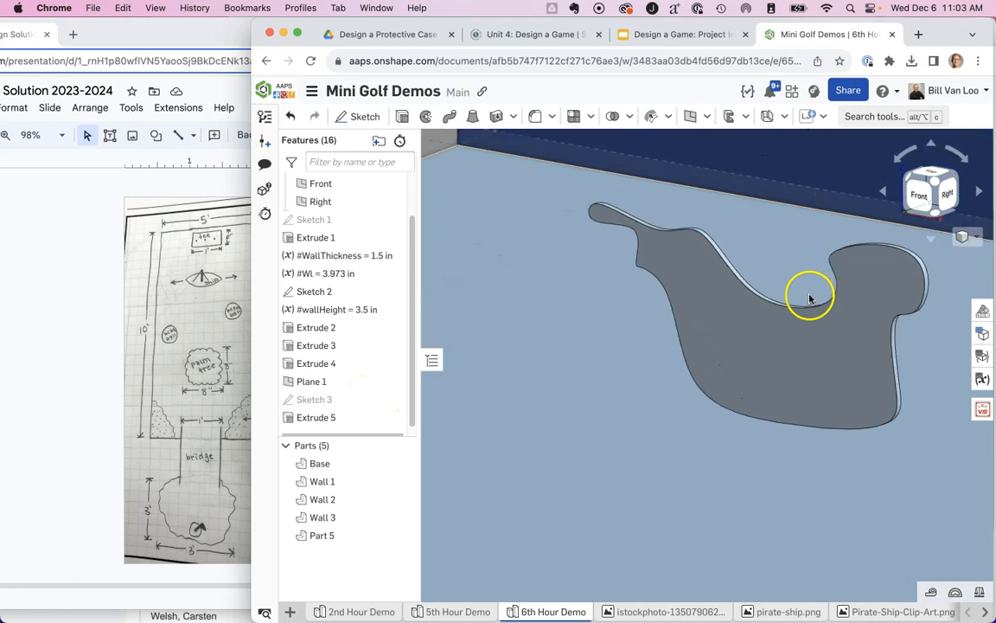
{"action": "scroll", "coordinate": [809, 298], "scroll_direction": "down", "scroll_amount": 3}
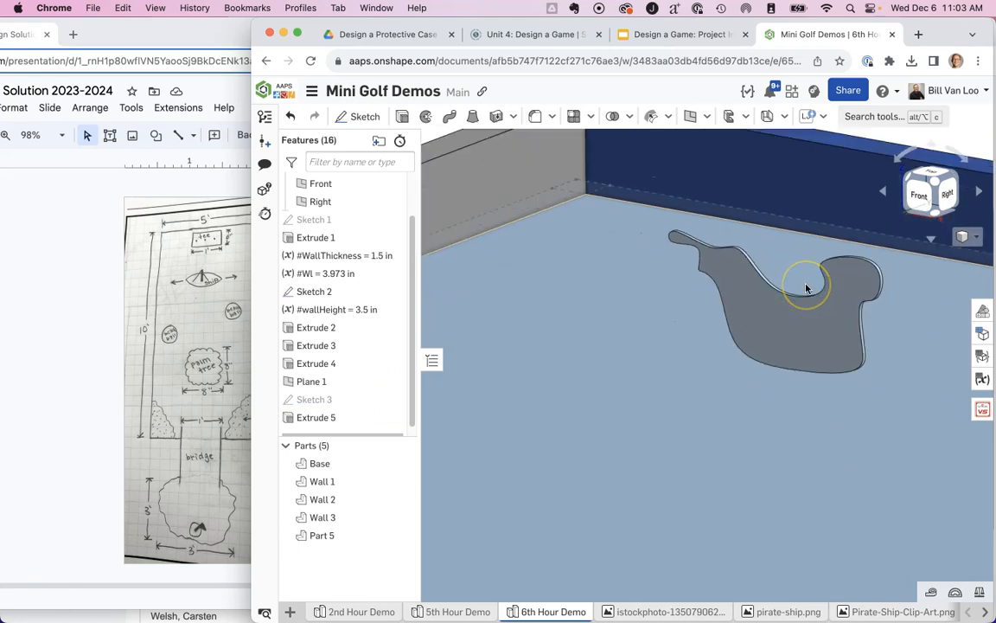